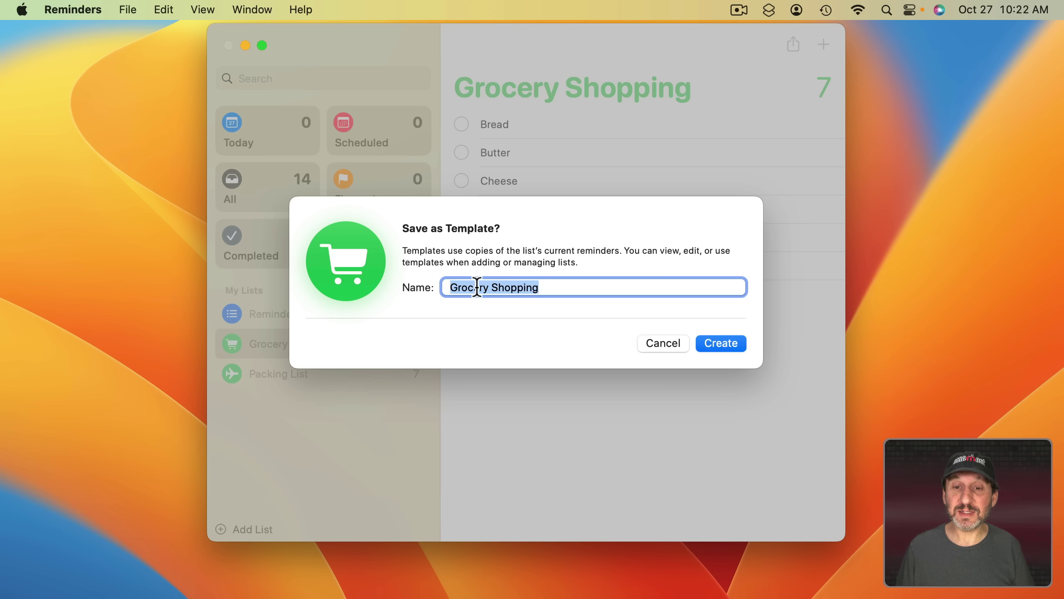
Step: Save the Grocery Shopping list as a template named Grocery Shopping
{"action": "left_click", "coordinate": [708, 342]}
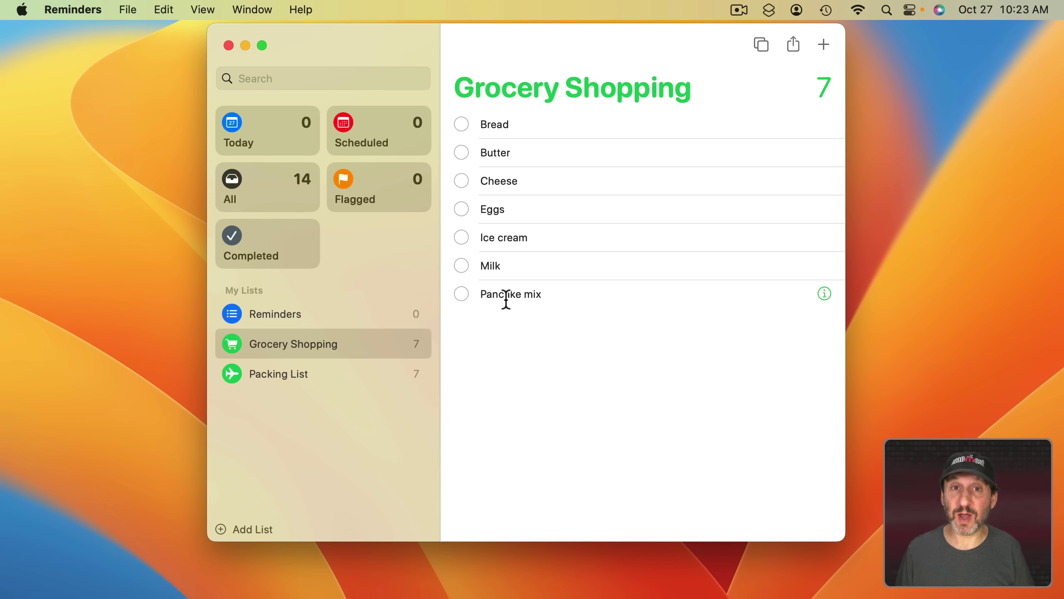
Step: View the Grocery Shopping list's info, and close it without making changes
{"action": "right_click", "coordinate": [263, 345]}
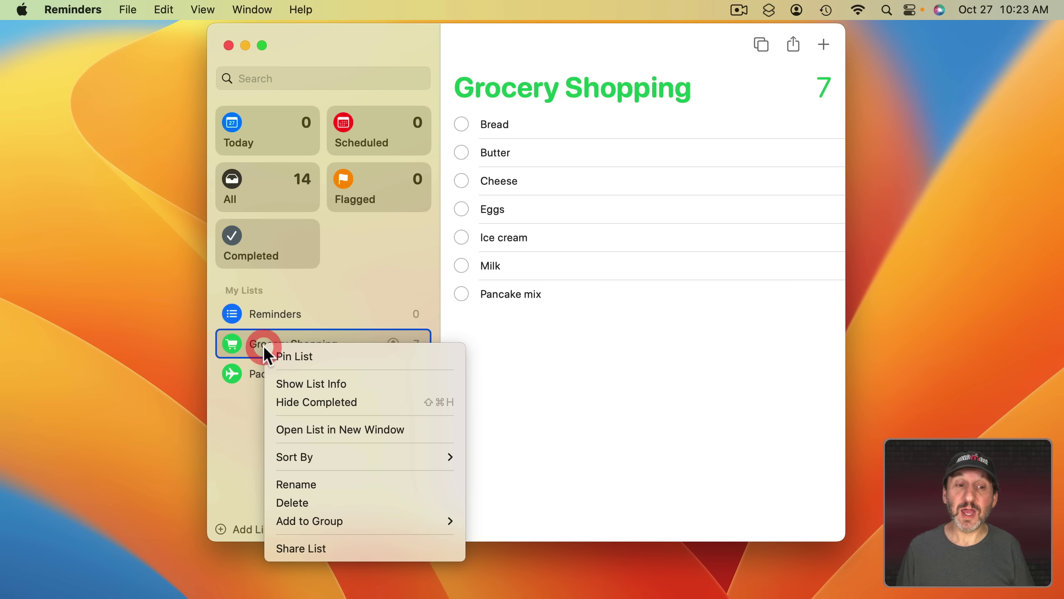
{"action": "left_click", "coordinate": [296, 380]}
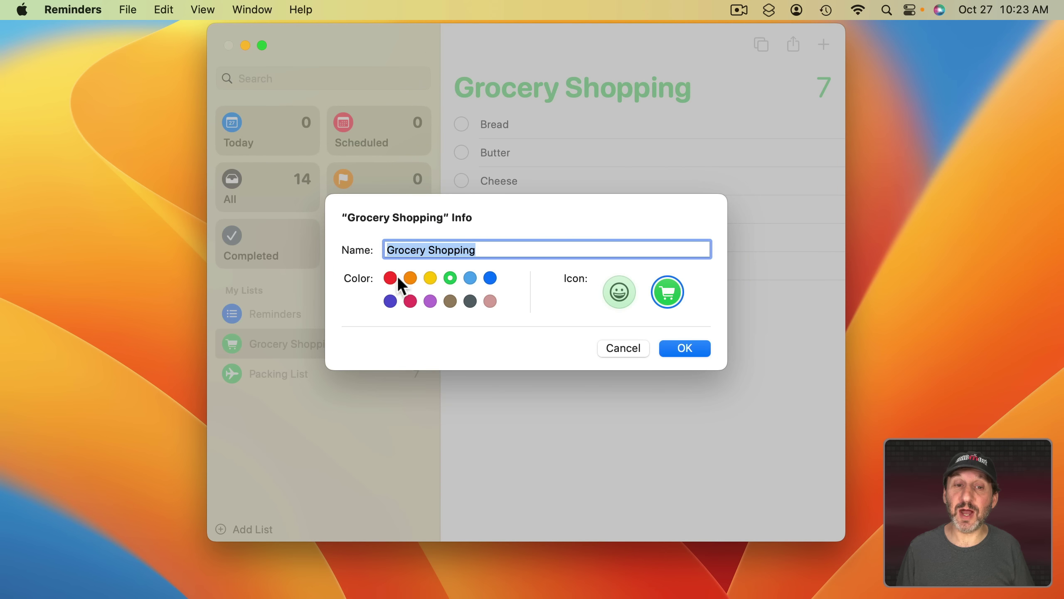
{"action": "left_click", "coordinate": [630, 343]}
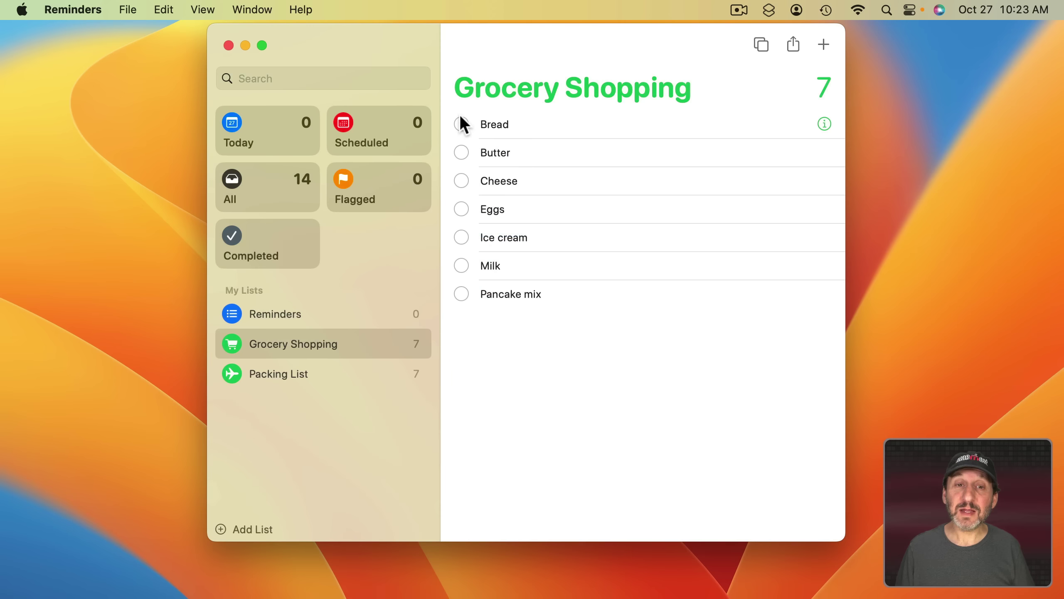
Step: Mark every item in the Grocery Shopping list as completed, from Bread through Pancake mix
{"action": "left_click", "coordinate": [461, 122]}
{"action": "left_click", "coordinate": [463, 126]}
{"action": "left_click", "coordinate": [463, 126]}
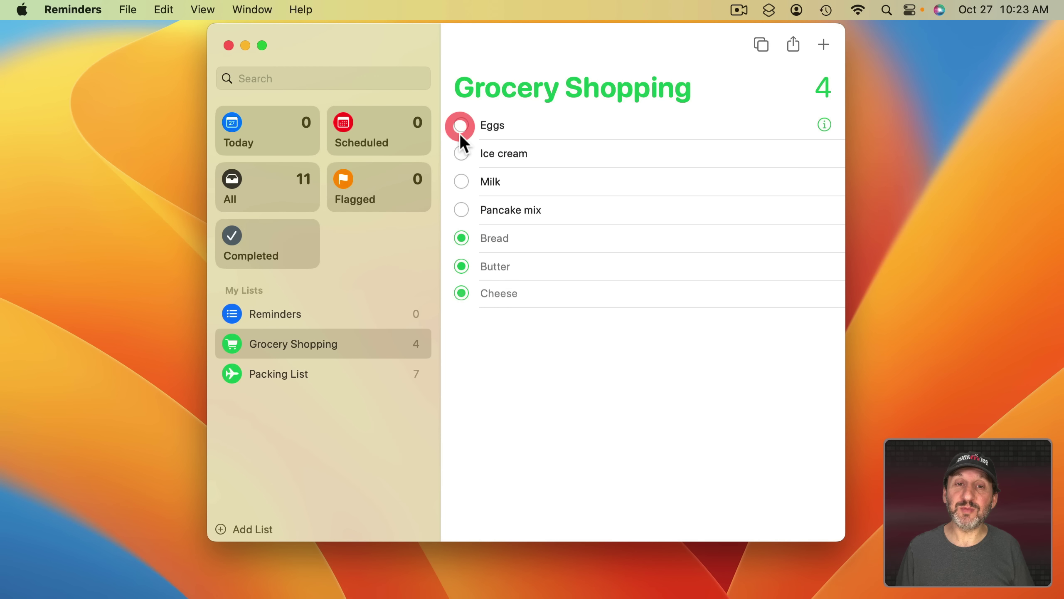
{"action": "left_click", "coordinate": [460, 126]}
{"action": "left_click", "coordinate": [461, 125]}
{"action": "left_click", "coordinate": [461, 126]}
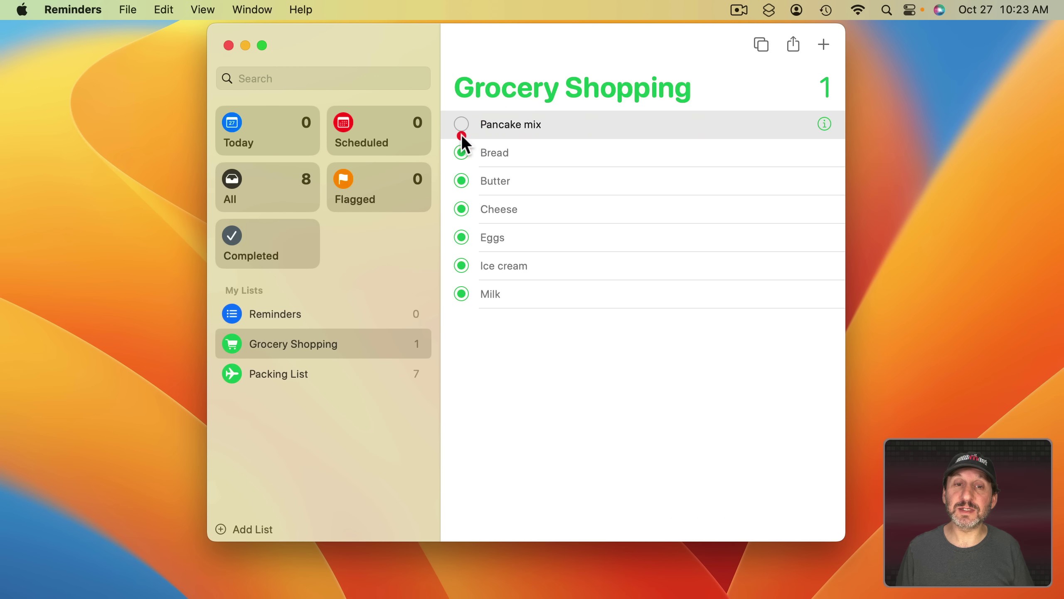
{"action": "left_click", "coordinate": [461, 126]}
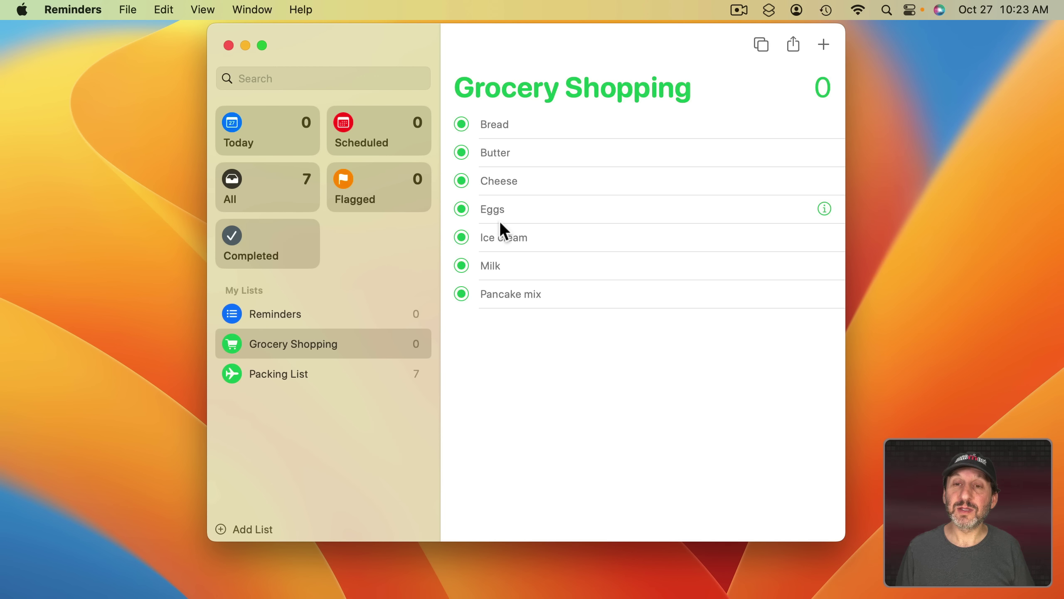
Step: Delete the completed Grocery Shopping list and confirm the deletion
{"action": "left_click", "coordinate": [230, 352]}
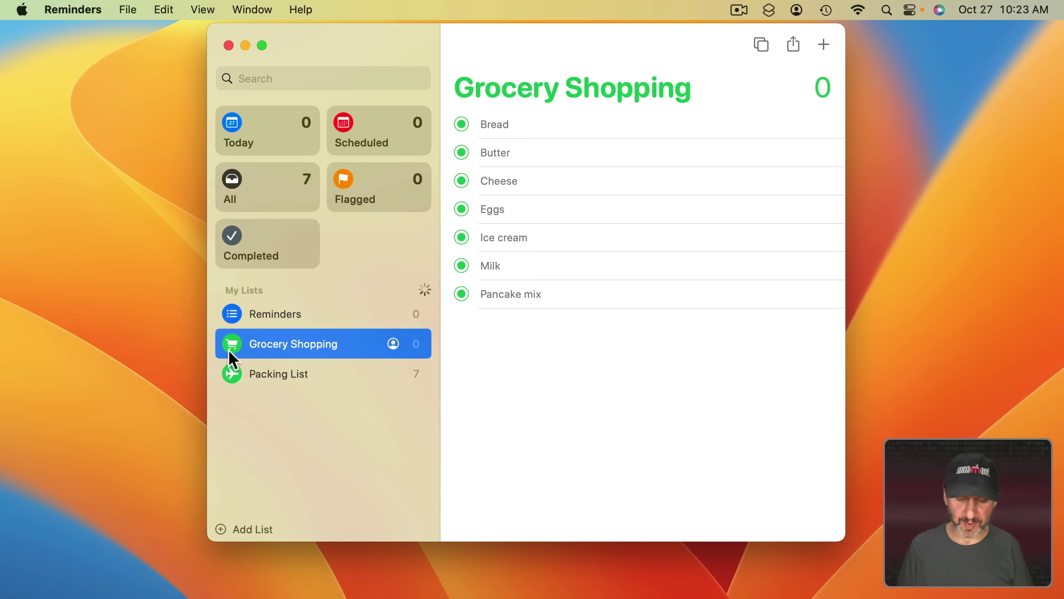
{"action": "key", "text": "BackSpace"}
{"action": "left_click", "coordinate": [589, 344]}
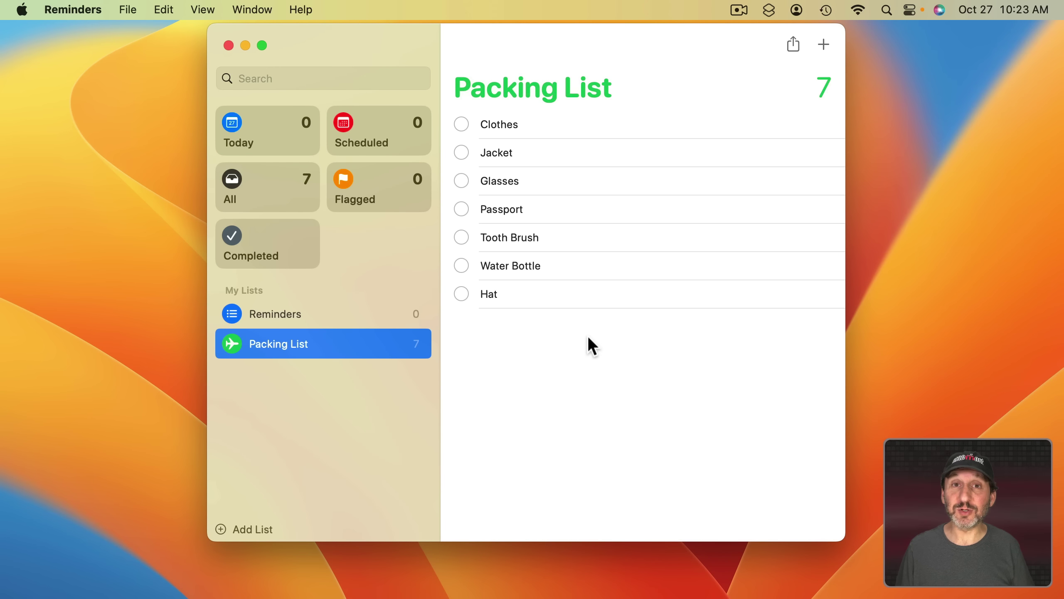
Step: Create a new list from the Grocery Shopping template
{"action": "left_click", "coordinate": [121, 7]}
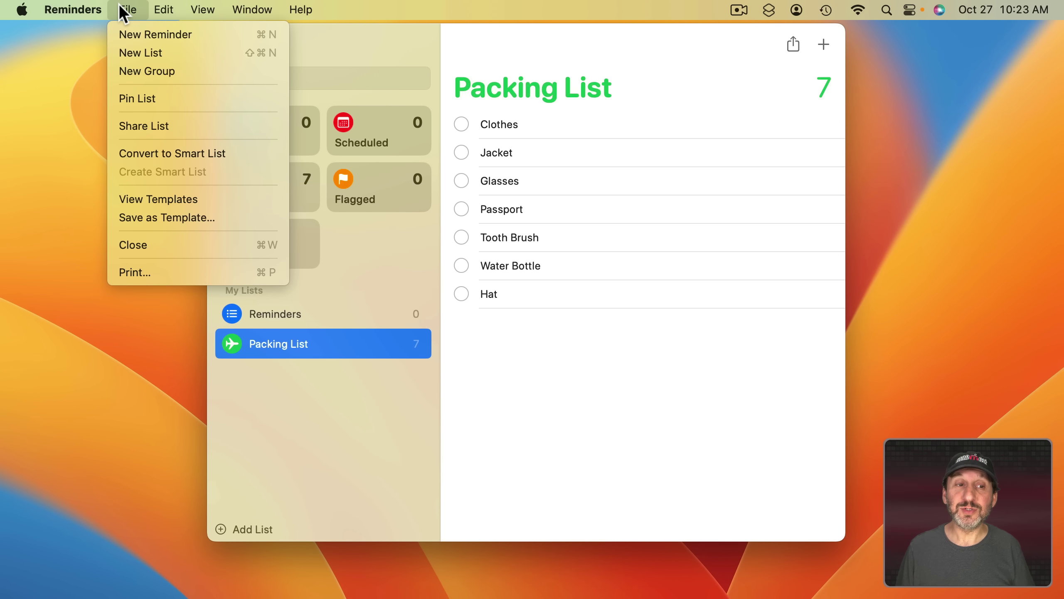
{"action": "left_click", "coordinate": [146, 53]}
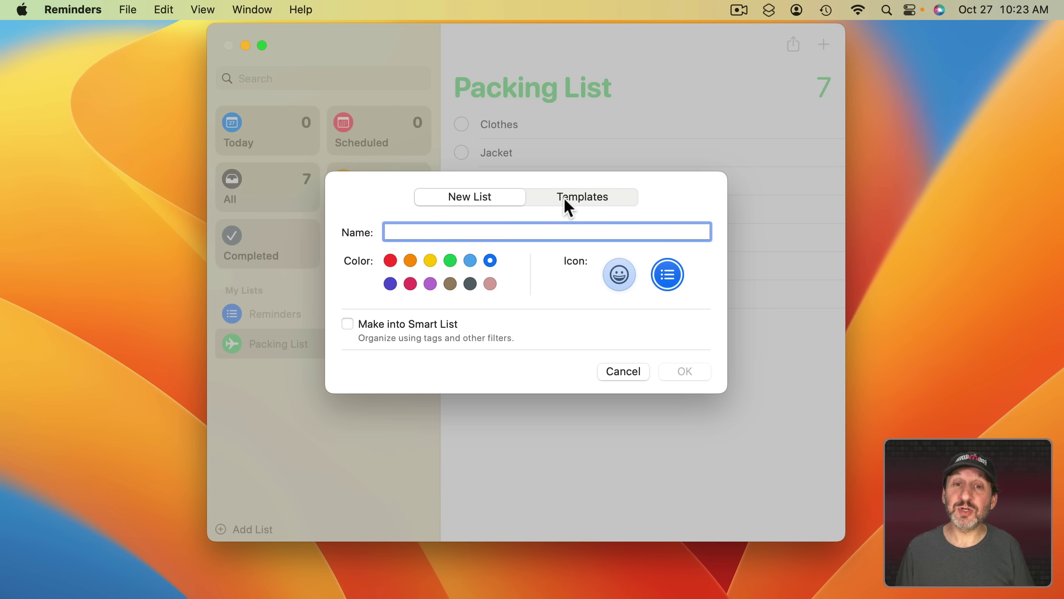
{"action": "left_click", "coordinate": [580, 199]}
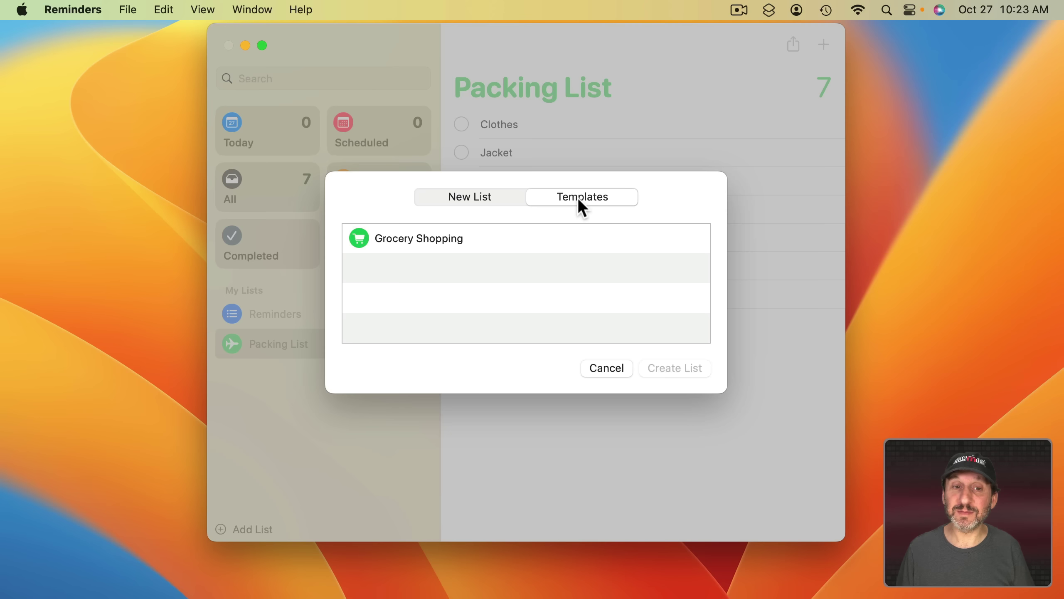
{"action": "left_click", "coordinate": [435, 236]}
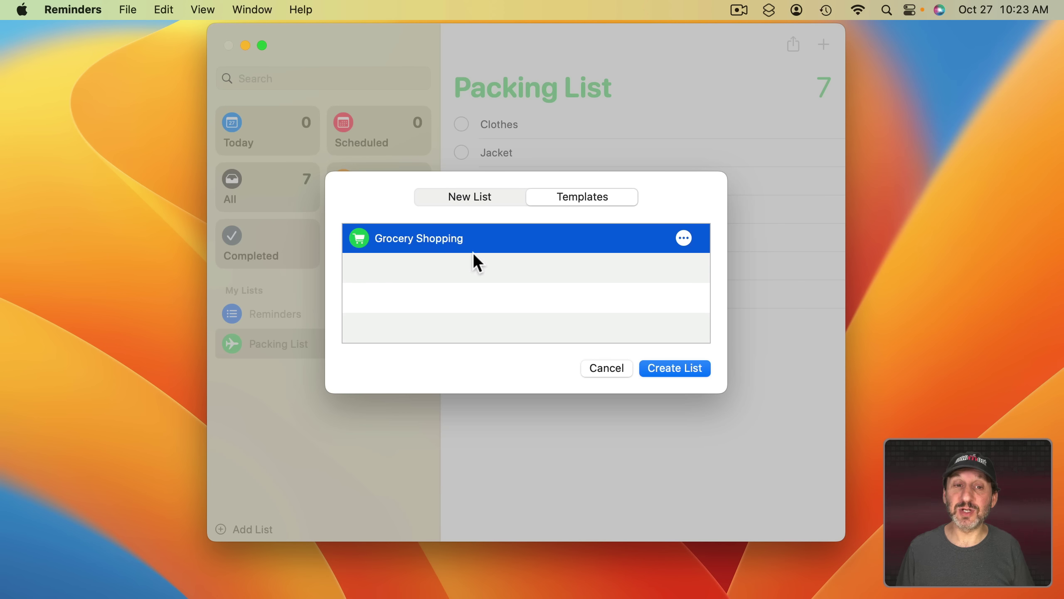
{"action": "key", "text": "Return"}
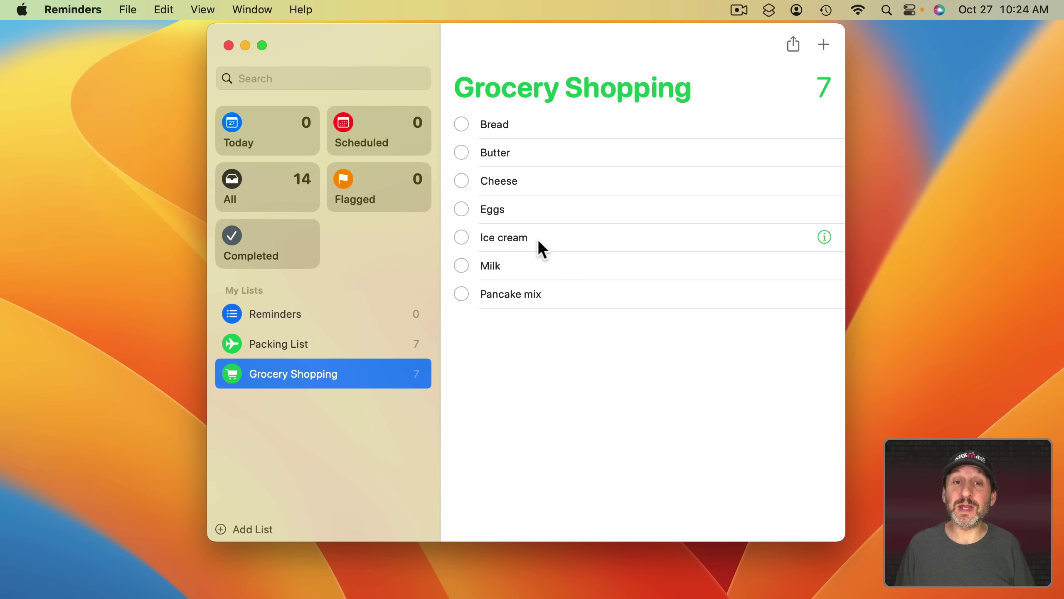
Step: Remove Pancake mix from the new Grocery Shopping list and add a reminder named Carrots
{"action": "left_click", "coordinate": [582, 290]}
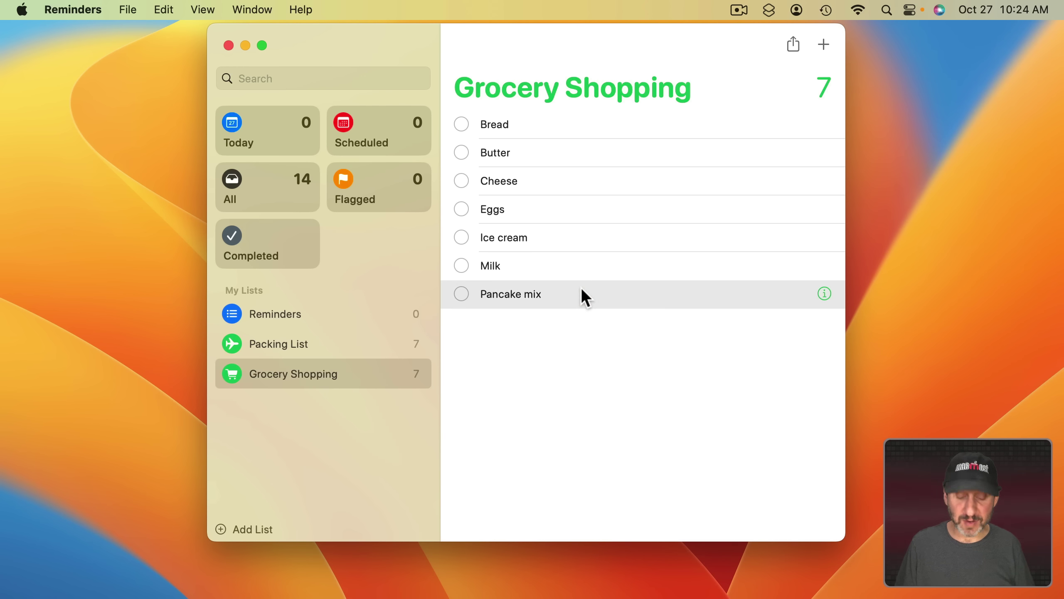
{"action": "key", "text": "BackSpace"}
{"action": "left_click", "coordinate": [821, 40]}
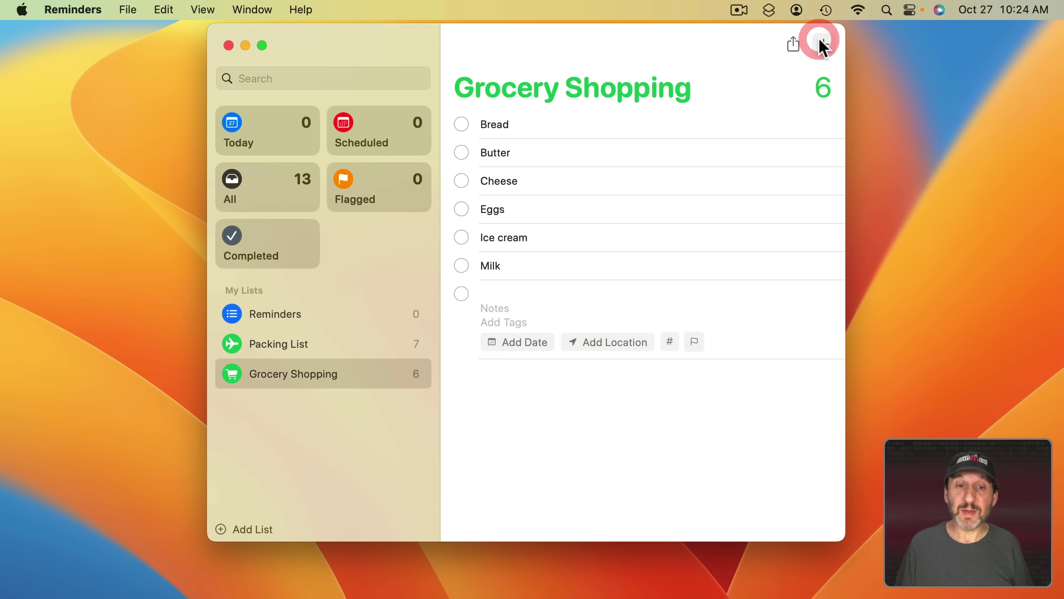
{"action": "type", "text": "Carrot"}
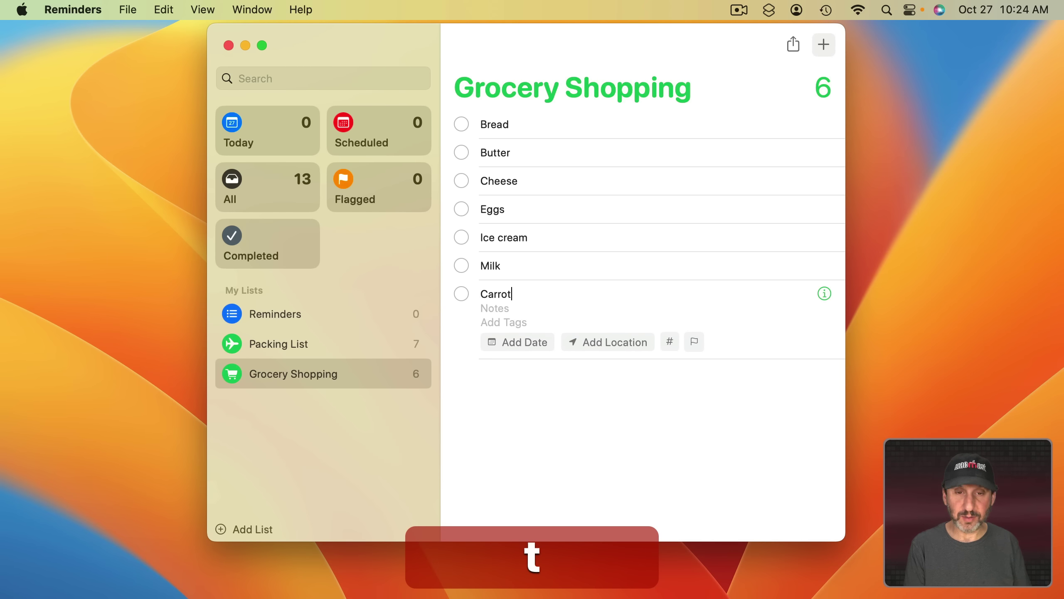
{"action": "type", "text": "s"}
{"action": "key", "text": "Return"}
{"action": "key", "text": "Return"}
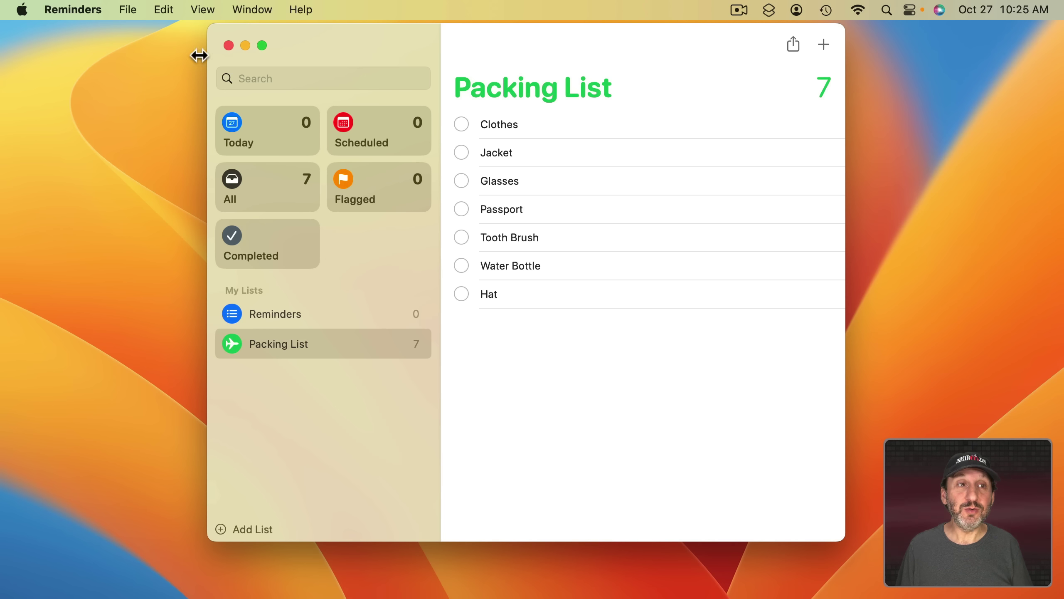
Step: Save the Packing List as a template under its existing name
{"action": "left_click", "coordinate": [127, 10]}
{"action": "left_click", "coordinate": [162, 217]}
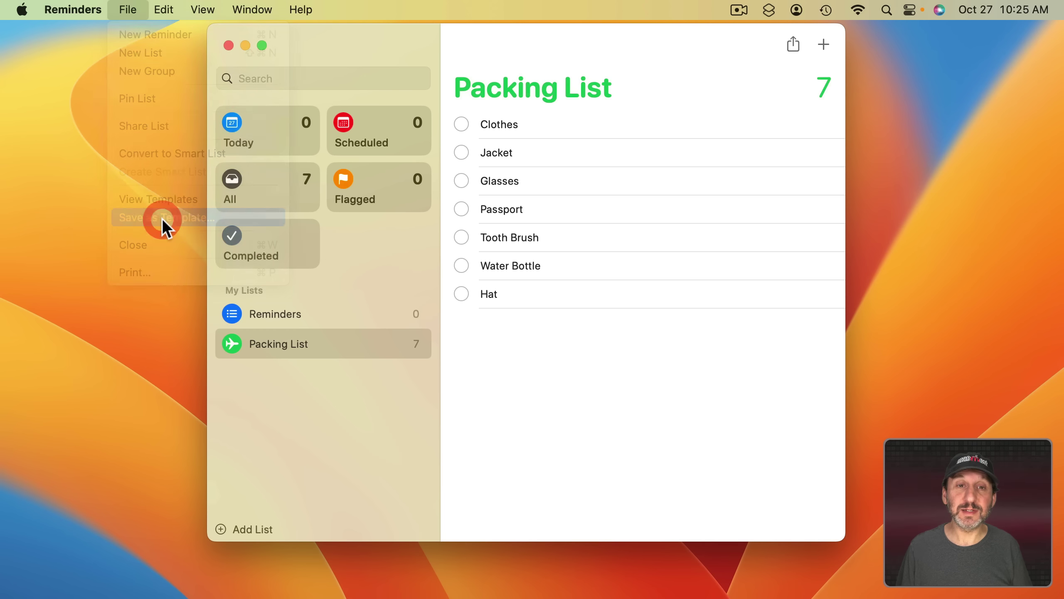
{"action": "left_click", "coordinate": [721, 344]}
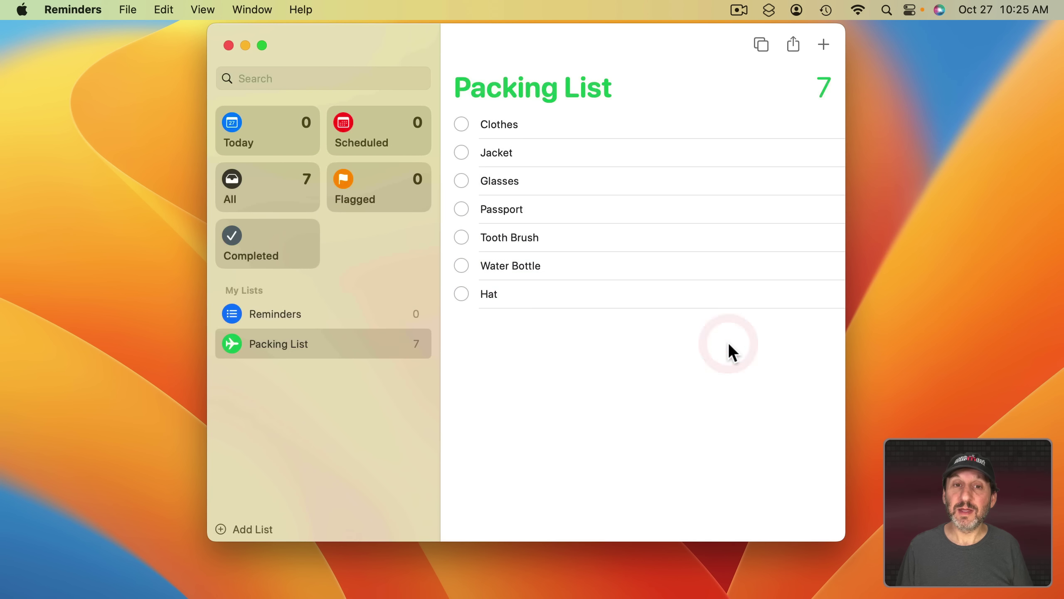
Step: Check which templates are offered for a new list, and cancel without creating one
{"action": "left_click", "coordinate": [128, 10]}
{"action": "left_click", "coordinate": [137, 50]}
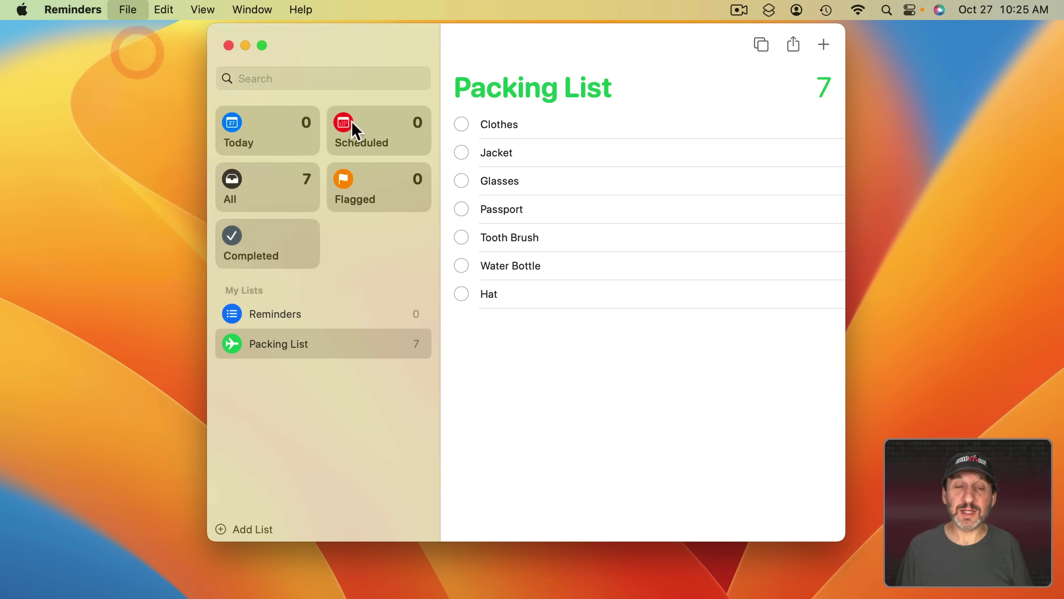
{"action": "left_click", "coordinate": [569, 195]}
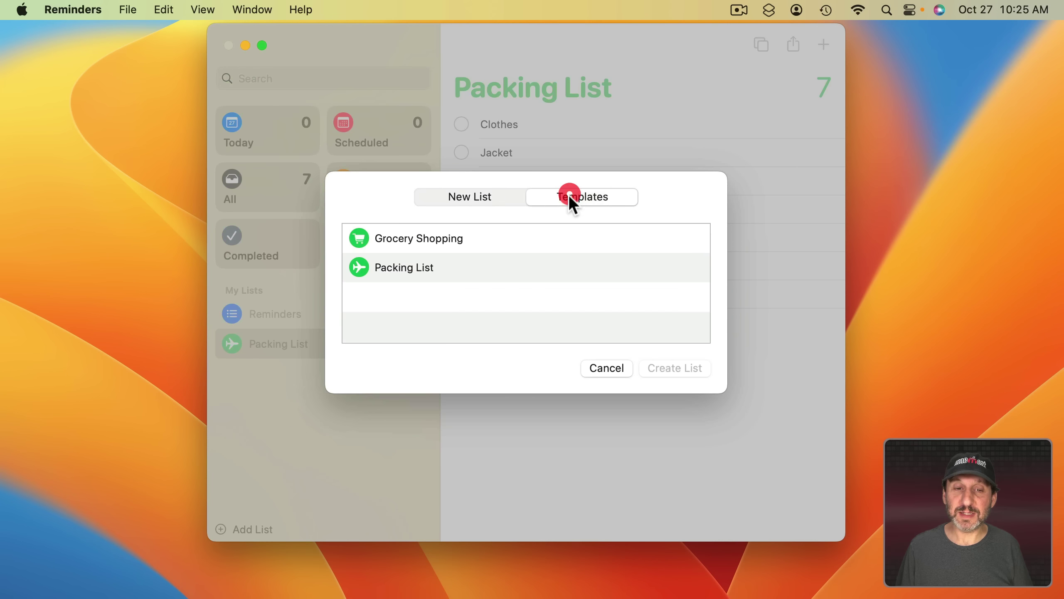
{"action": "left_click", "coordinate": [607, 368]}
Step: In the Packing List template's info, set the color to orange and the icon to the airplane emoji found by searching "plane"
{"action": "left_click", "coordinate": [136, 9]}
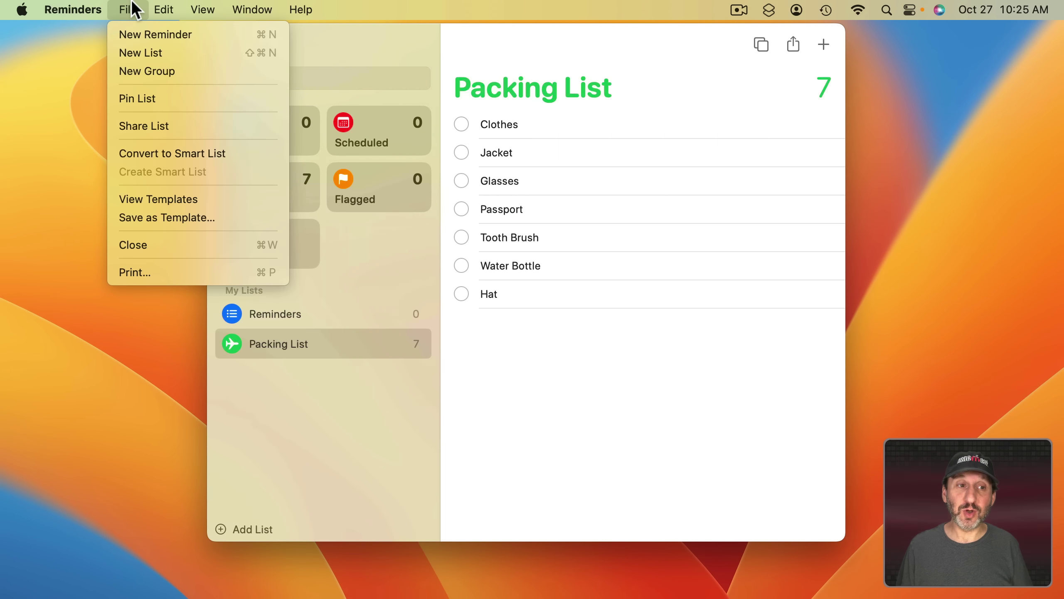
{"action": "left_click", "coordinate": [162, 198]}
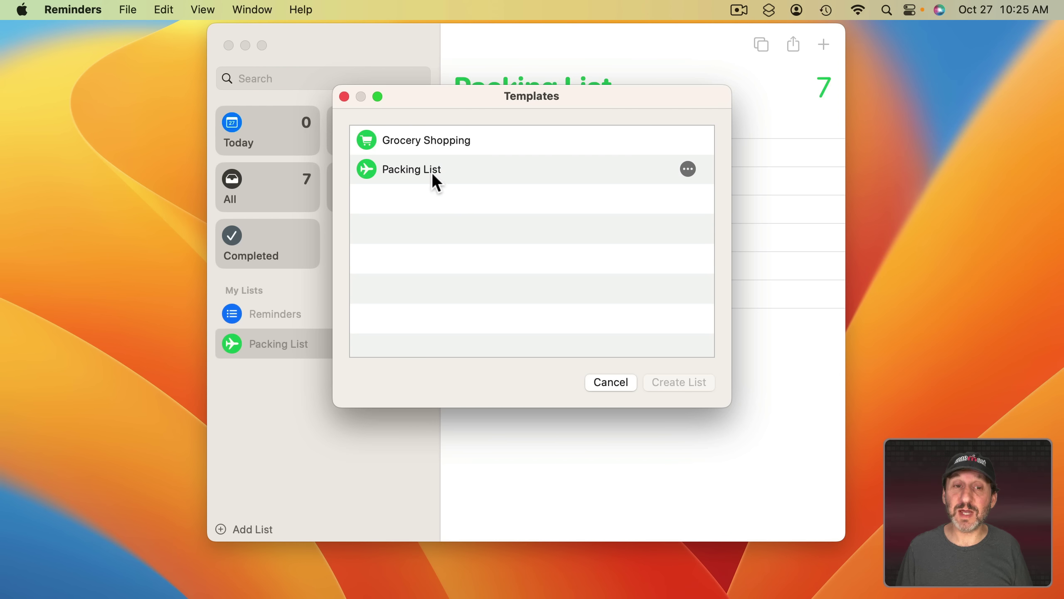
{"action": "left_click", "coordinate": [413, 168]}
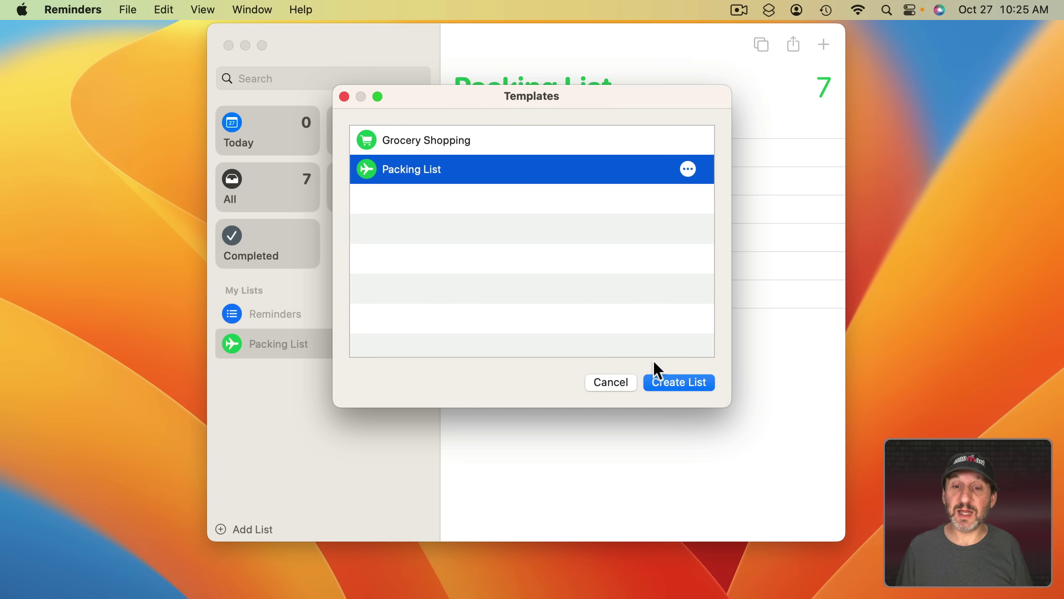
{"action": "left_click", "coordinate": [688, 169]}
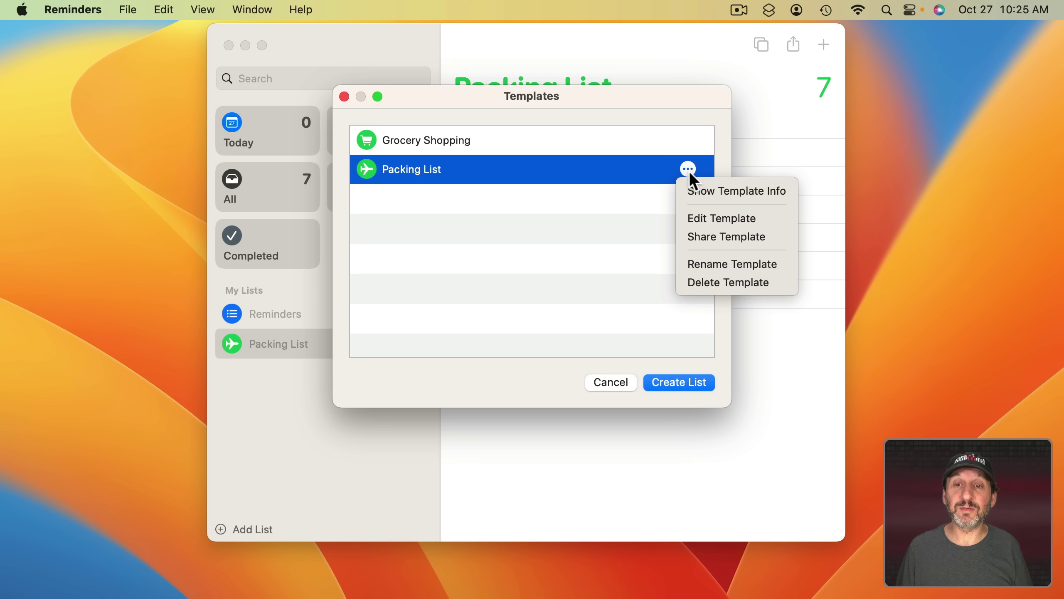
{"action": "left_click", "coordinate": [702, 195]}
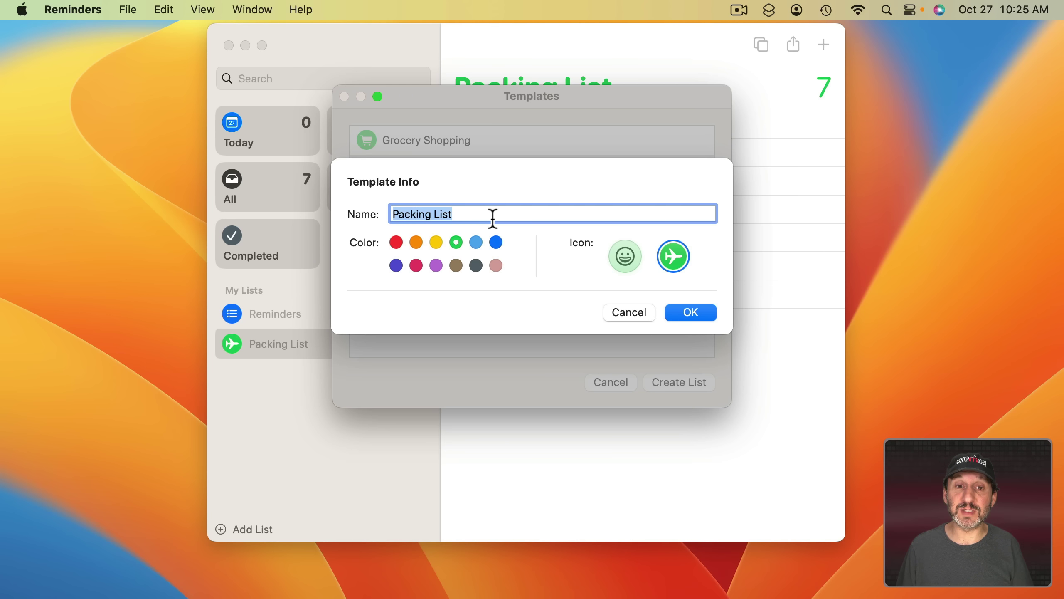
{"action": "left_click", "coordinate": [417, 242]}
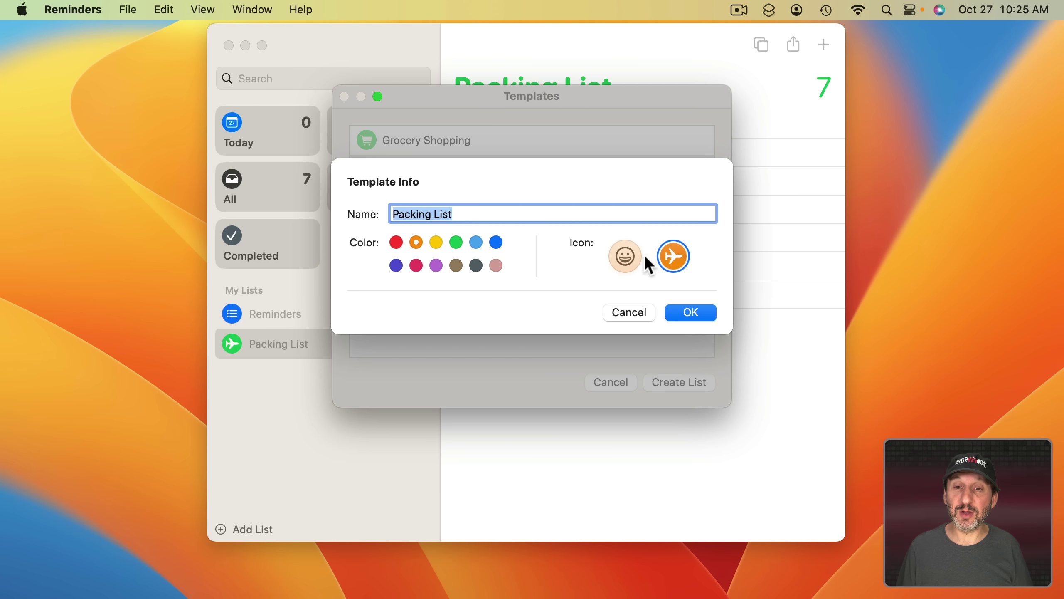
{"action": "left_click", "coordinate": [632, 257]}
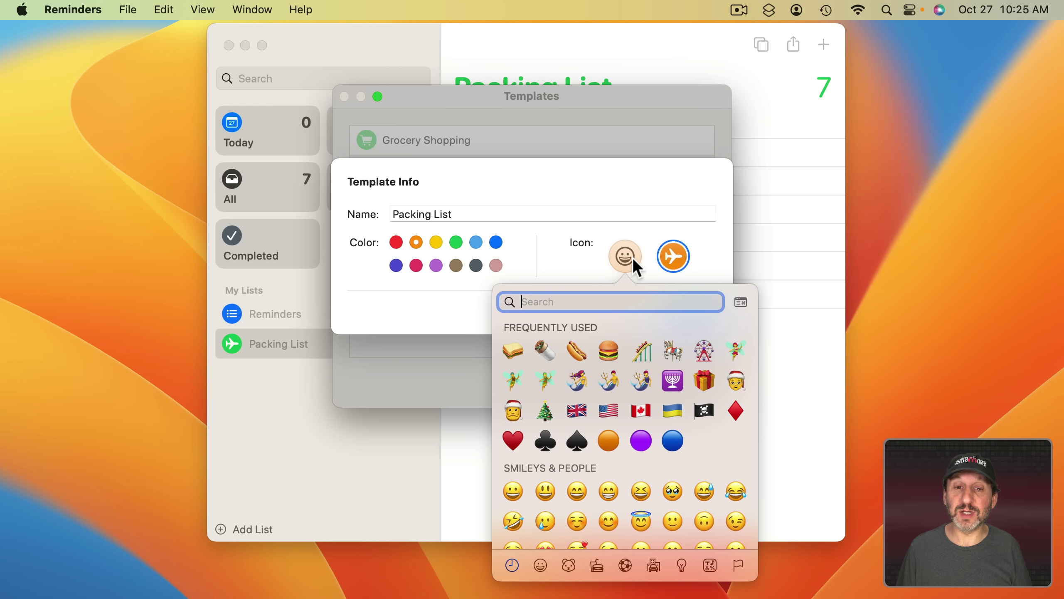
{"action": "type", "text": "plane"}
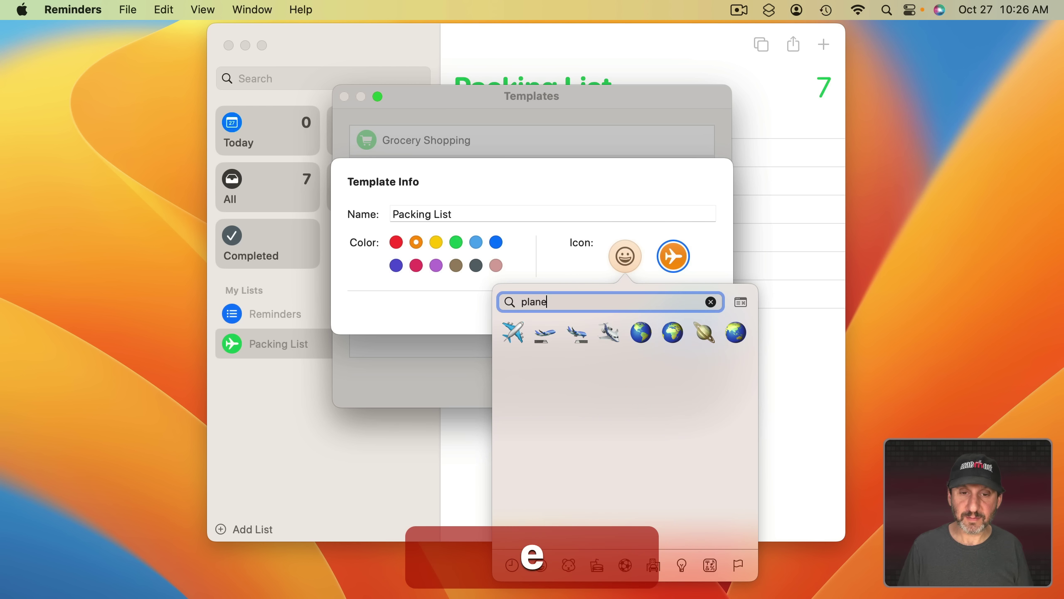
{"action": "left_click", "coordinate": [514, 332]}
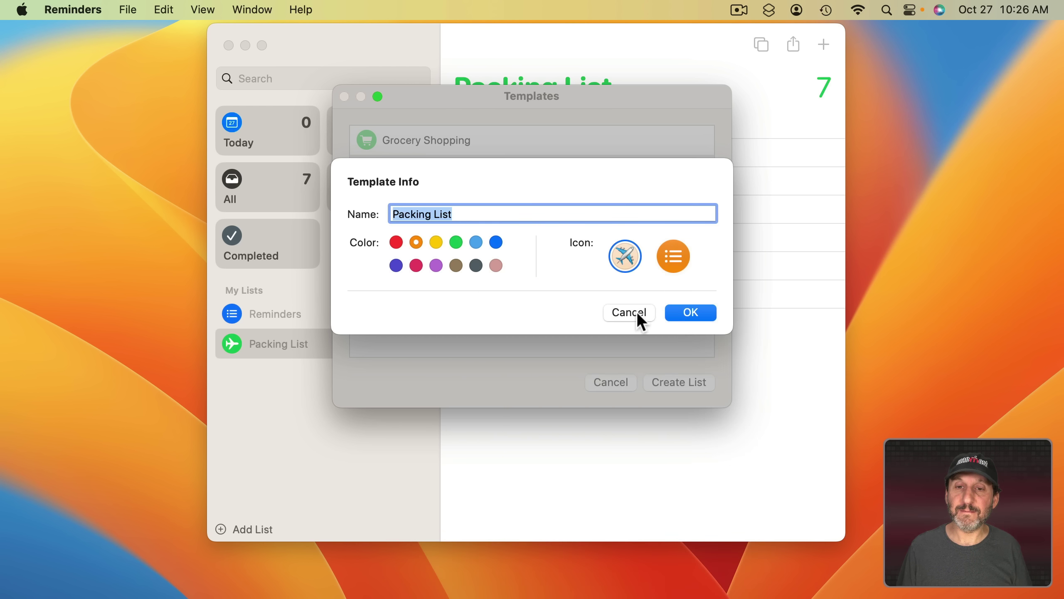
{"action": "left_click", "coordinate": [691, 318]}
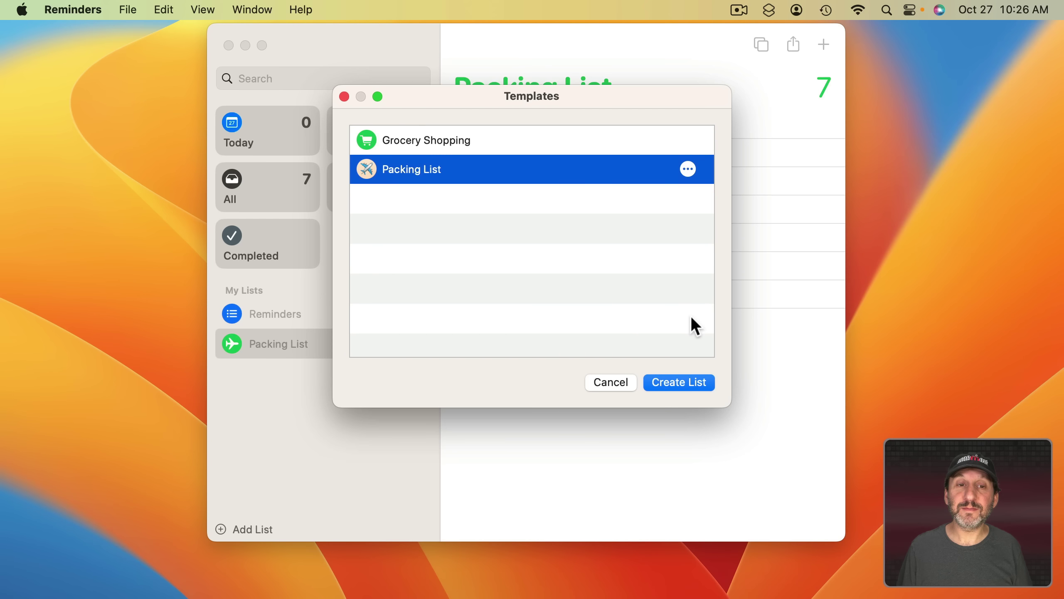
Step: Open the Packing List template for editing and try to mark its Clothes item as completed
{"action": "left_click", "coordinate": [688, 169]}
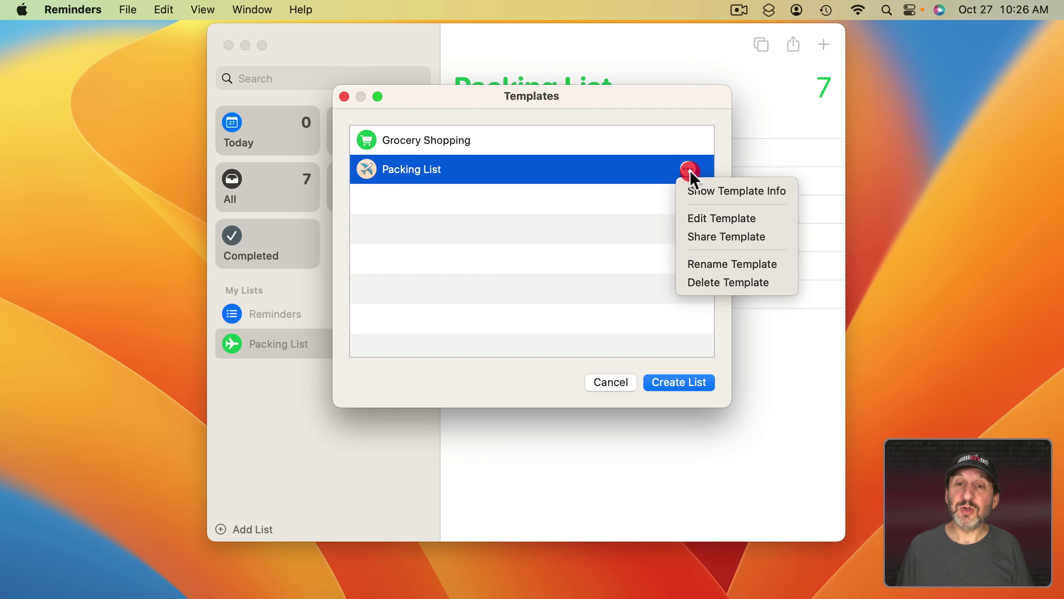
{"action": "left_click", "coordinate": [705, 216]}
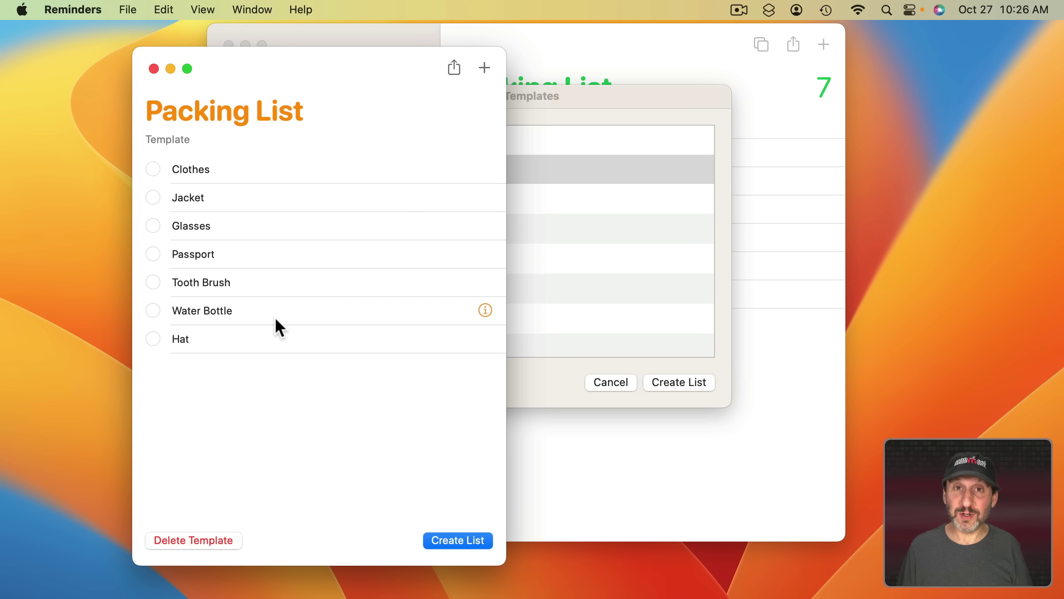
{"action": "left_click", "coordinate": [152, 170]}
{"action": "left_click", "coordinate": [274, 368]}
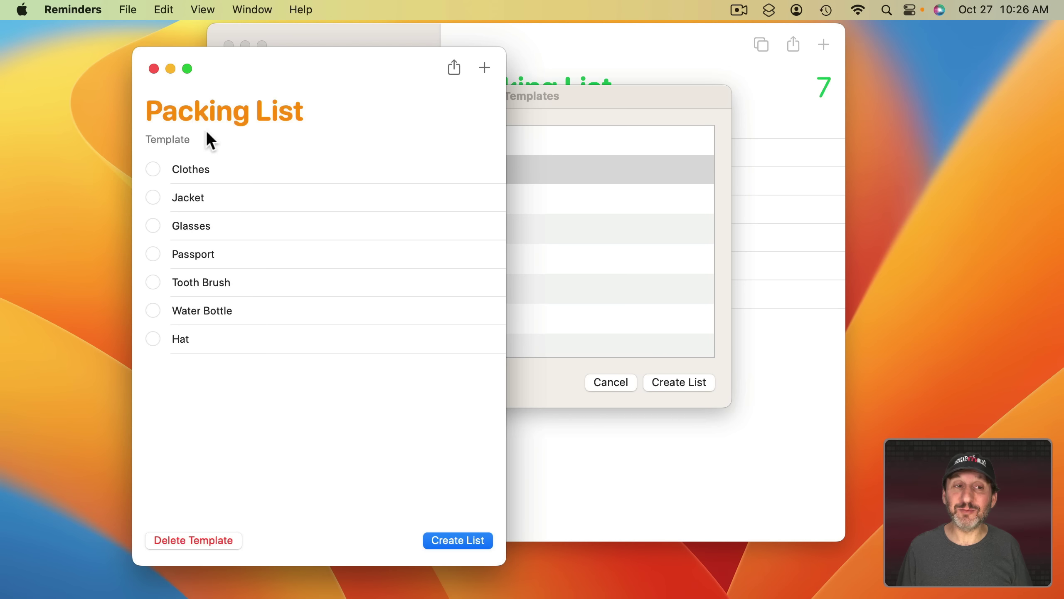
Step: Add an "Apple Watch Charger" item to the end of the Packing List template and close the template
{"action": "left_click", "coordinate": [223, 179]}
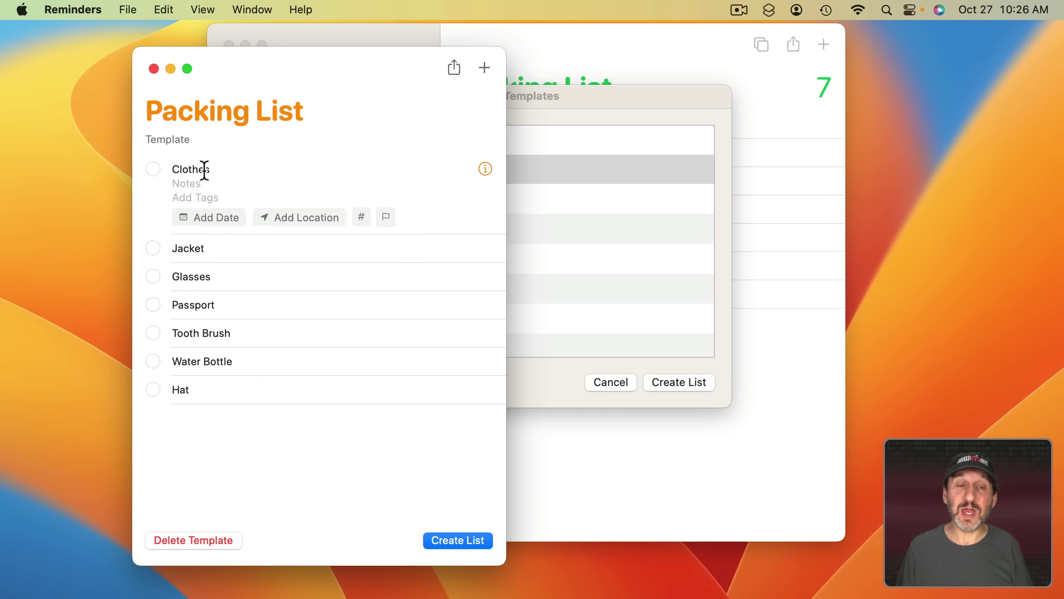
{"action": "left_click", "coordinate": [216, 476]}
{"action": "left_click", "coordinate": [484, 68]}
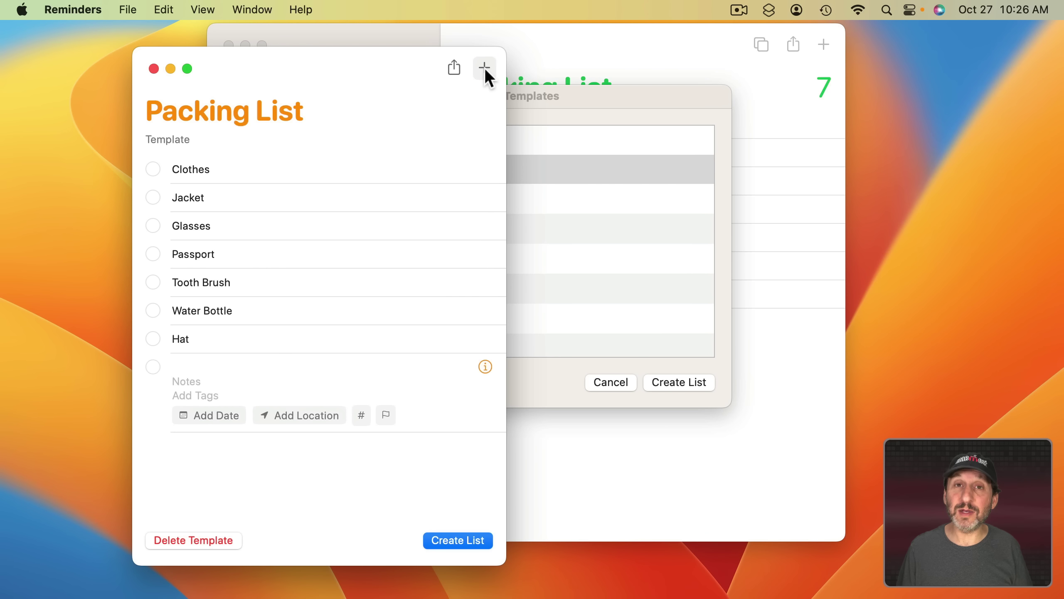
{"action": "type", "text": "App"}
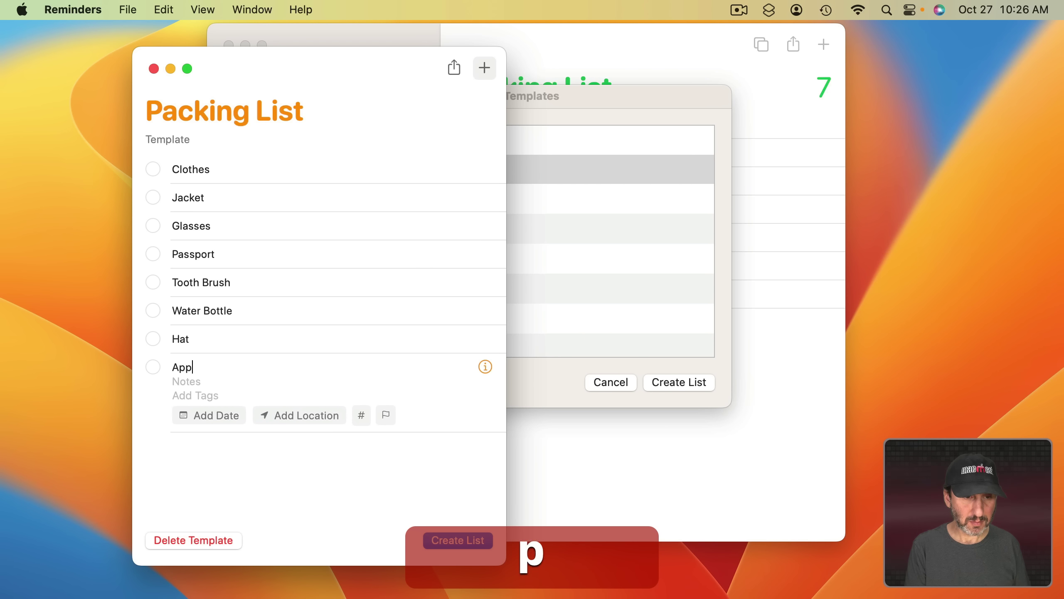
{"action": "type", "text": "le Watch Charger"}
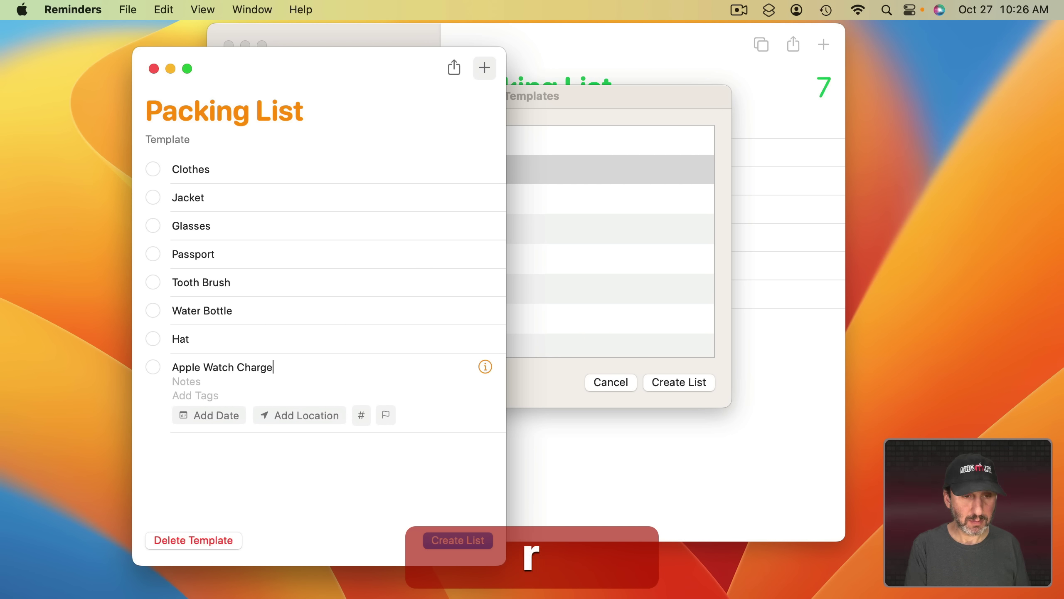
{"action": "key", "text": "Return"}
{"action": "left_click", "coordinate": [228, 457]}
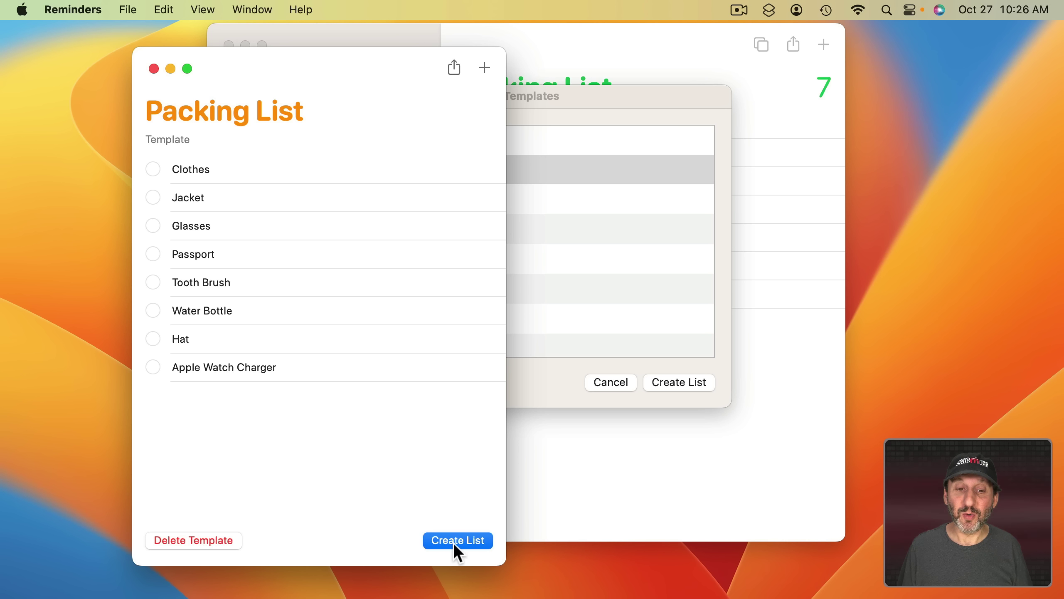
{"action": "left_click", "coordinate": [155, 70]}
Step: Open the Packing List template's name for editing, leave it as is, and share the template without choosing a destination for the link
{"action": "left_click", "coordinate": [689, 170]}
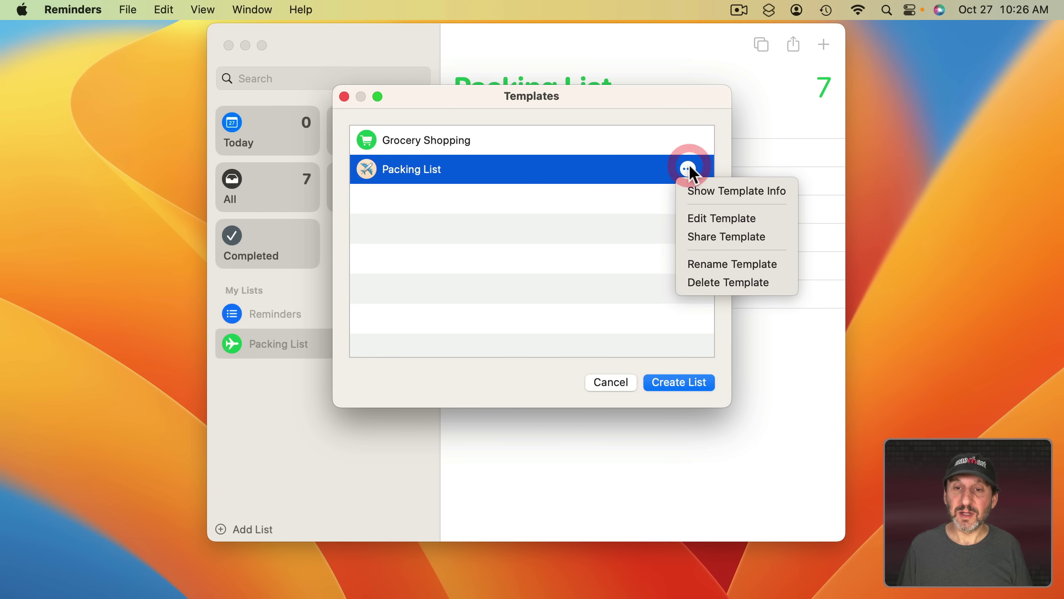
{"action": "left_click", "coordinate": [707, 272]}
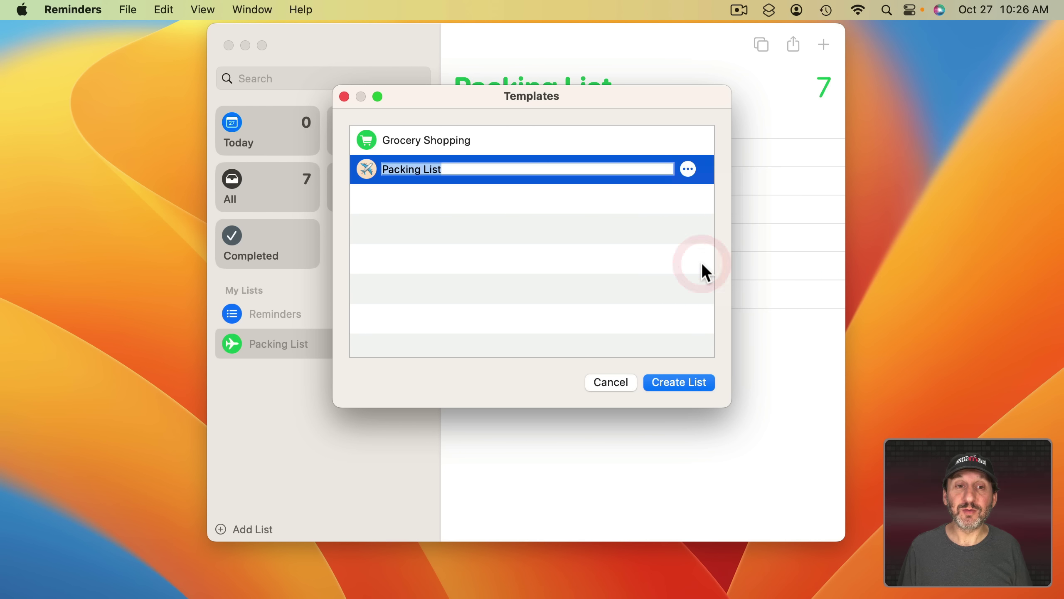
{"action": "left_click", "coordinate": [687, 170]}
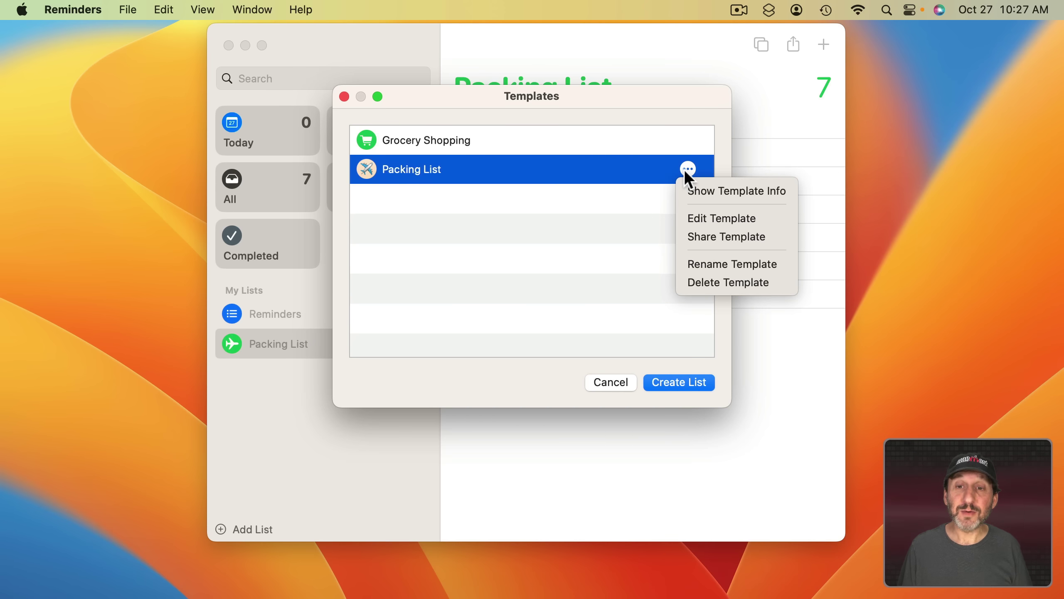
{"action": "left_click", "coordinate": [701, 234]}
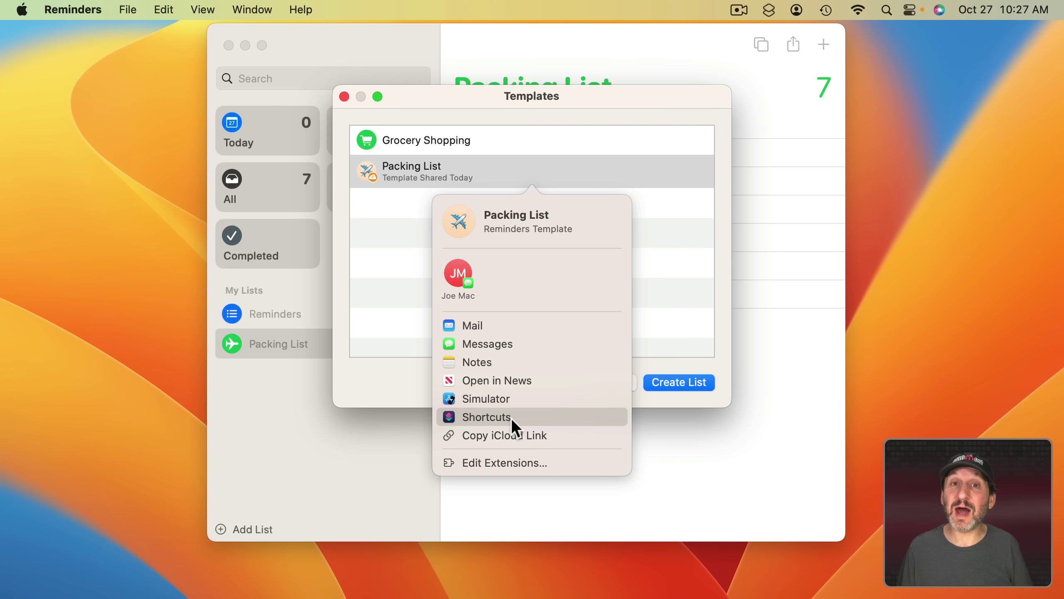
{"action": "key", "text": "Escape"}
Step: Stop sharing the Packing List template's link
{"action": "left_click", "coordinate": [687, 171]}
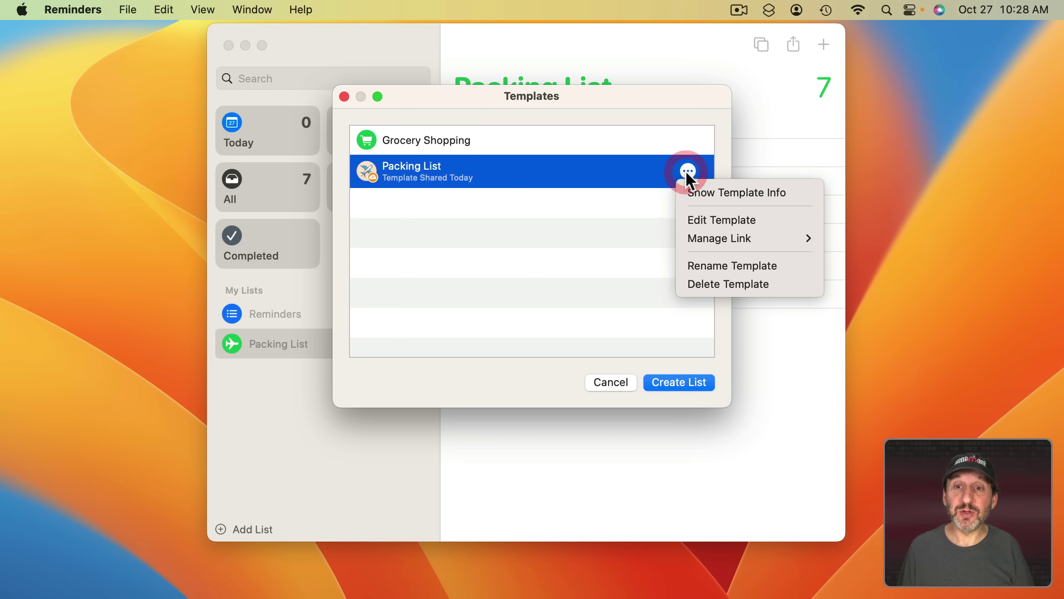
{"action": "mouse_move", "coordinate": [719, 243]}
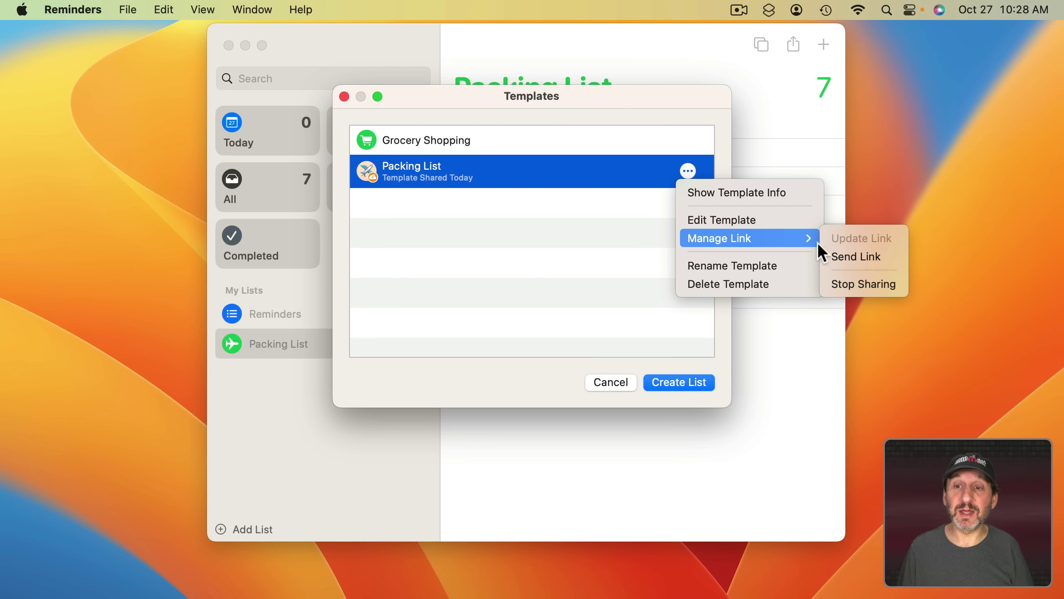
{"action": "left_click", "coordinate": [858, 283]}
{"action": "left_click", "coordinate": [612, 311]}
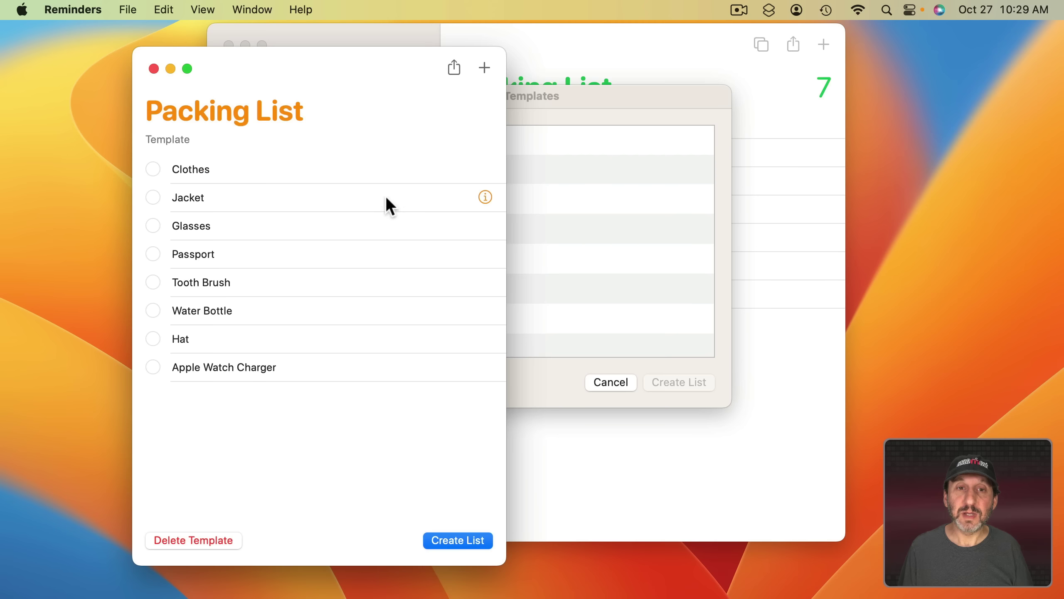
Step: Add the tag #test to the Jacket item in the Packing List template
{"action": "left_click", "coordinate": [482, 199]}
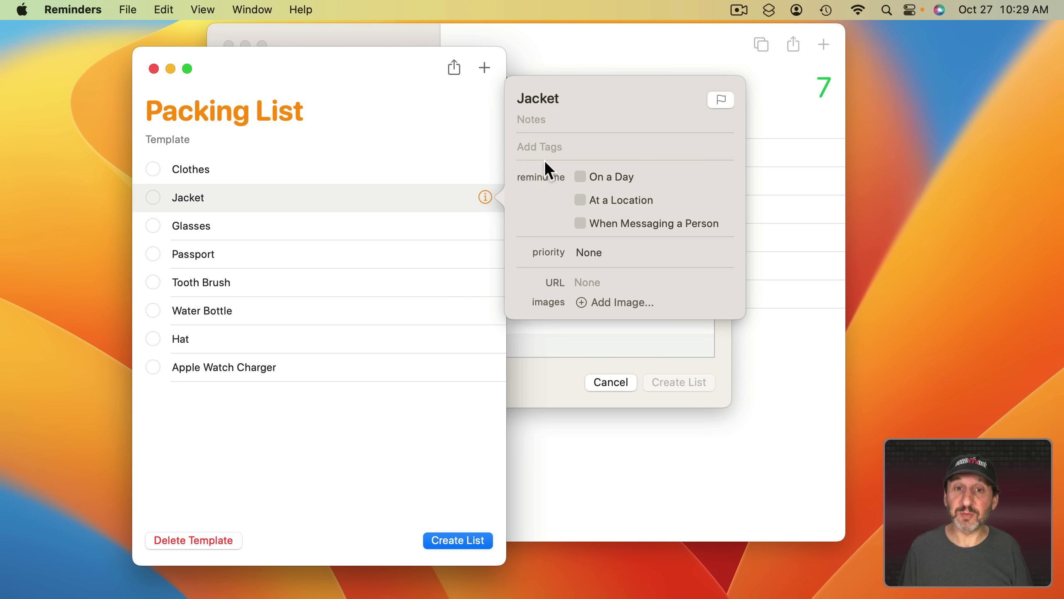
{"action": "left_click", "coordinate": [547, 148]}
{"action": "type", "text": "#test"}
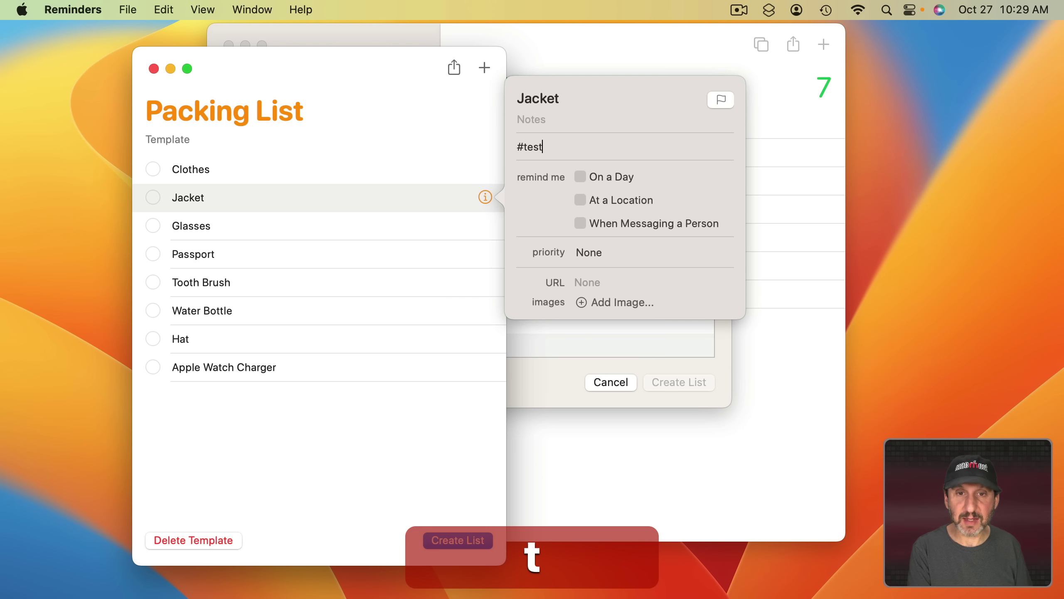
{"action": "key", "text": "Return"}
{"action": "left_click", "coordinate": [366, 237]}
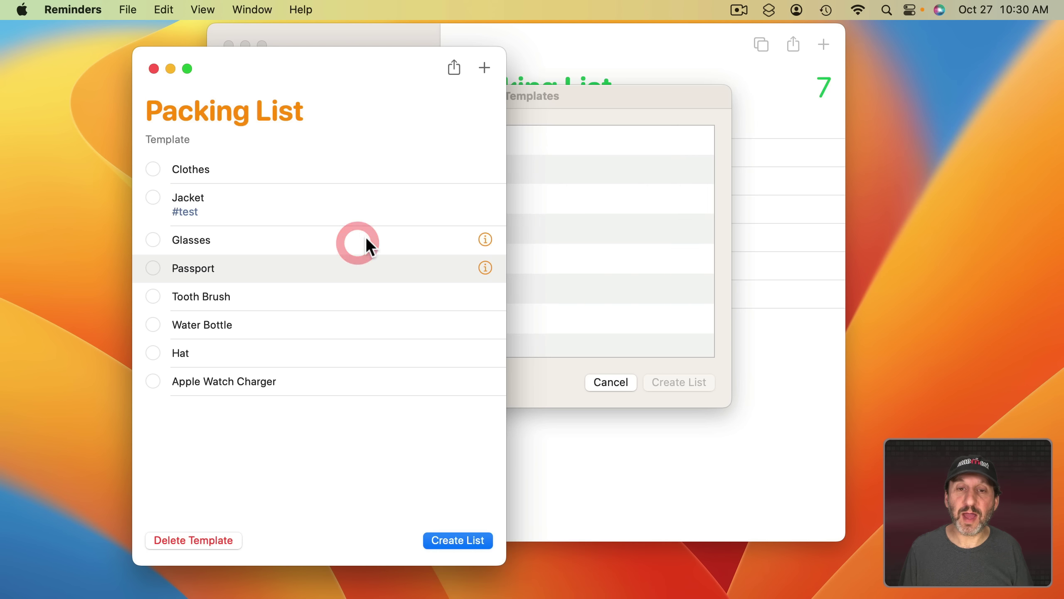
Step: Set the Passport item in the template to remind on 10/27/2022 at 11:00 AM
{"action": "left_click", "coordinate": [489, 266]}
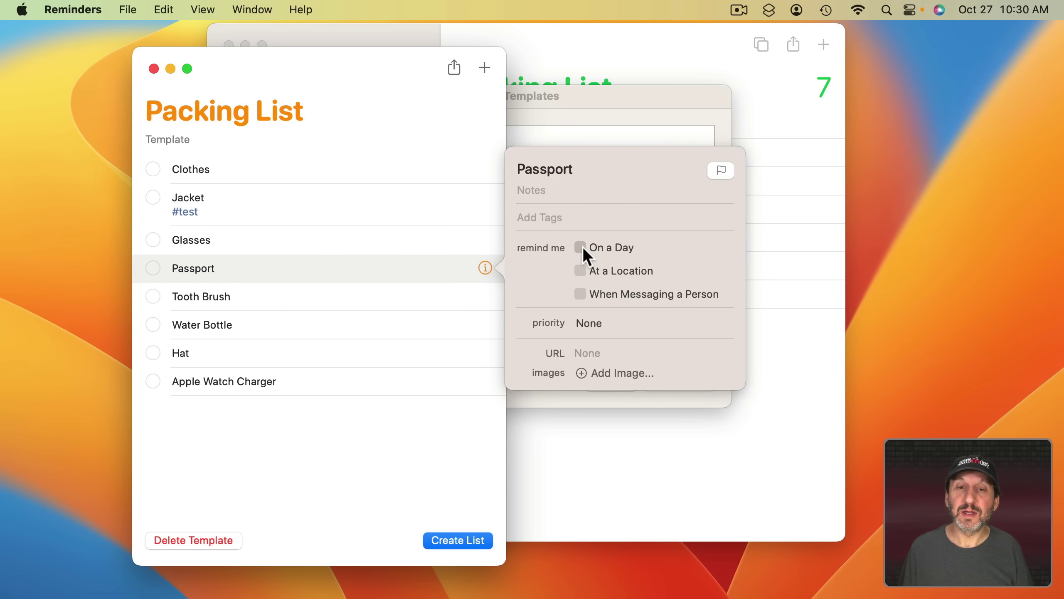
{"action": "left_click", "coordinate": [583, 249]}
{"action": "left_click", "coordinate": [581, 257]}
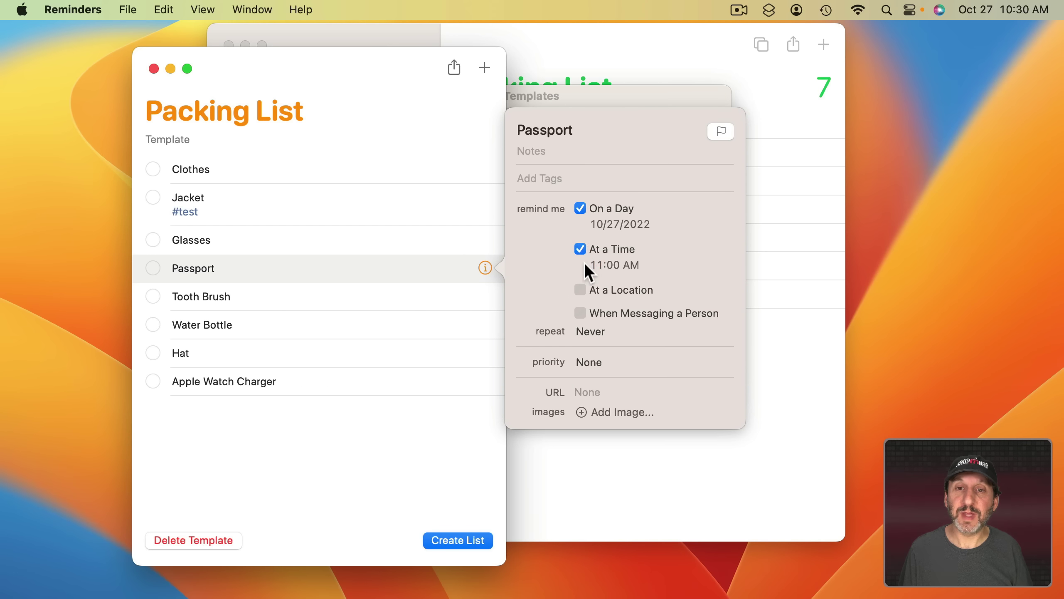
{"action": "left_click", "coordinate": [413, 335]}
Step: Share the edited Packing List template from the list of saved templates
{"action": "left_click", "coordinate": [618, 167]}
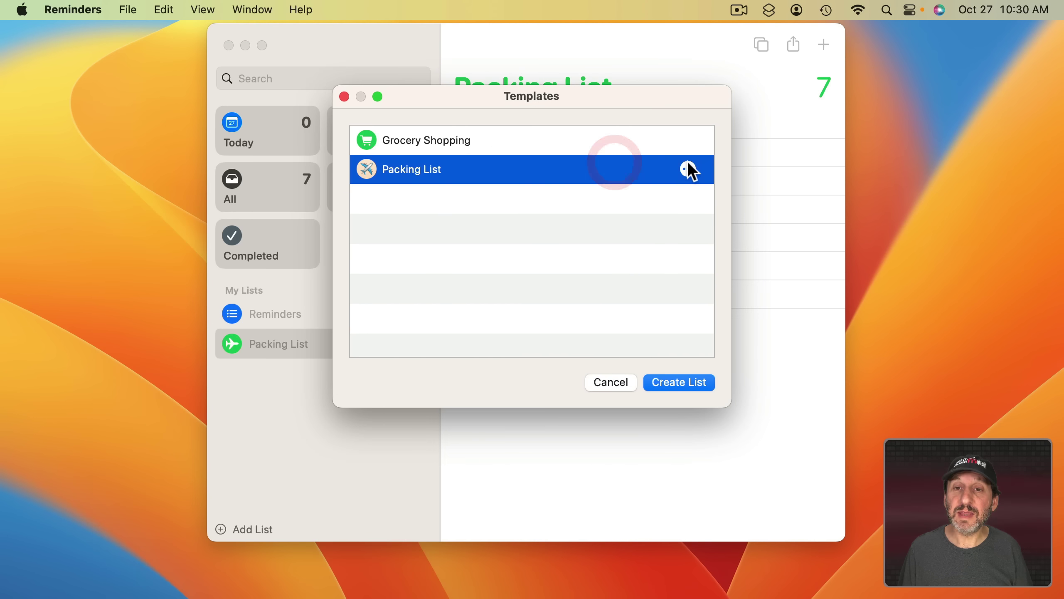
{"action": "left_click", "coordinate": [687, 167]}
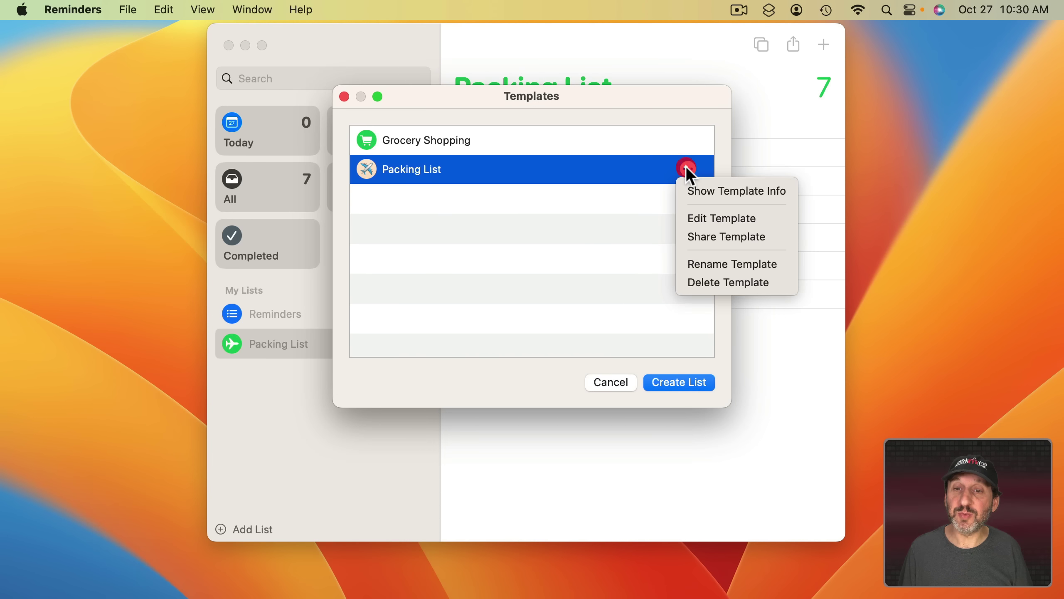
{"action": "left_click", "coordinate": [724, 236]}
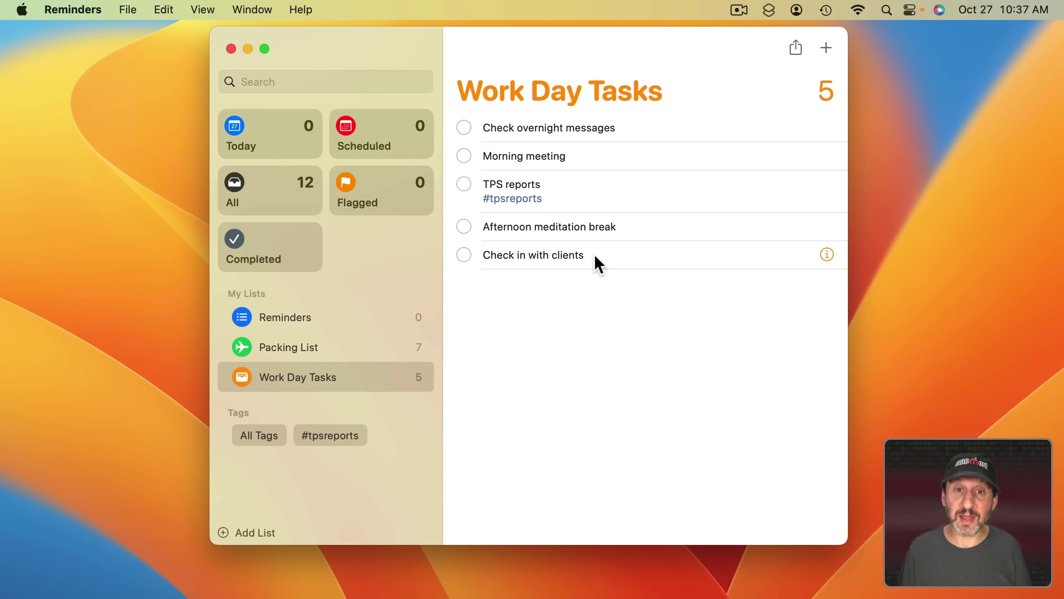
Step: Save the Work Day Tasks list as a template under its existing name
{"action": "left_click", "coordinate": [127, 10]}
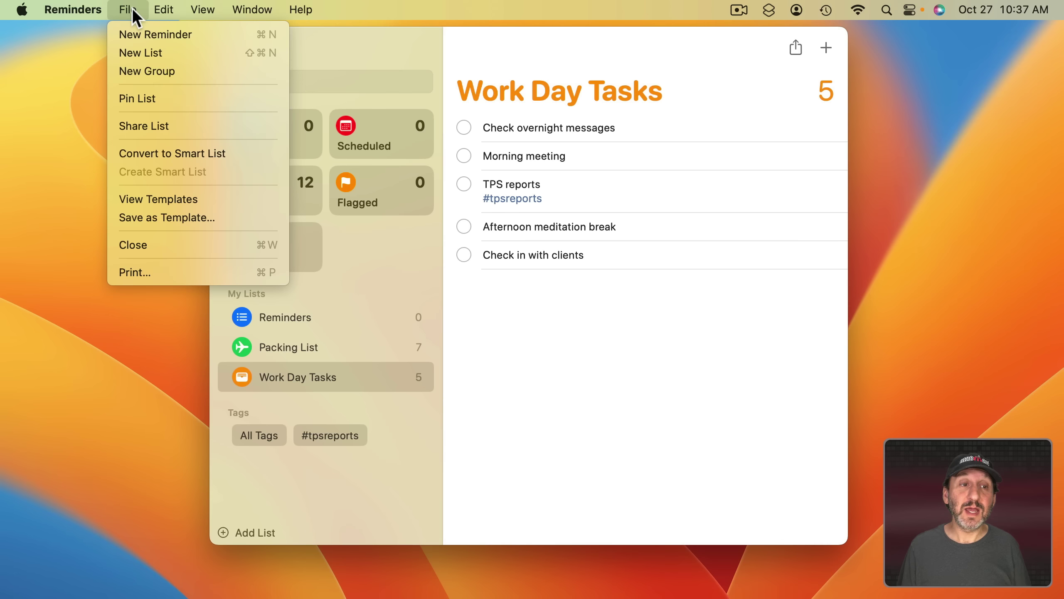
{"action": "left_click", "coordinate": [172, 217]}
{"action": "left_click", "coordinate": [721, 347]}
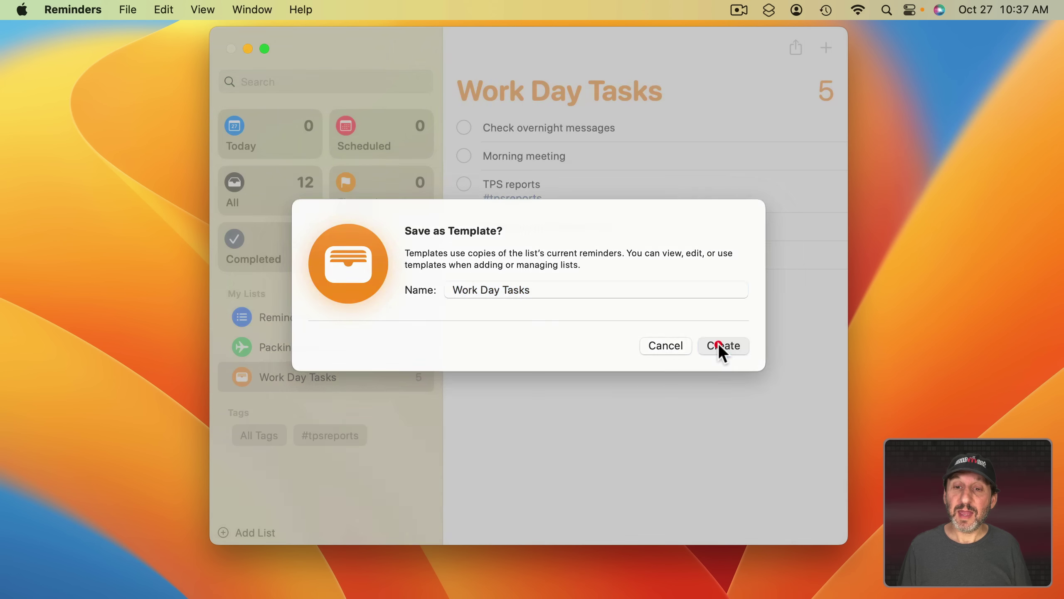
Step: Delete the original Work Day Tasks list along with its reminders
{"action": "right_click", "coordinate": [292, 377]}
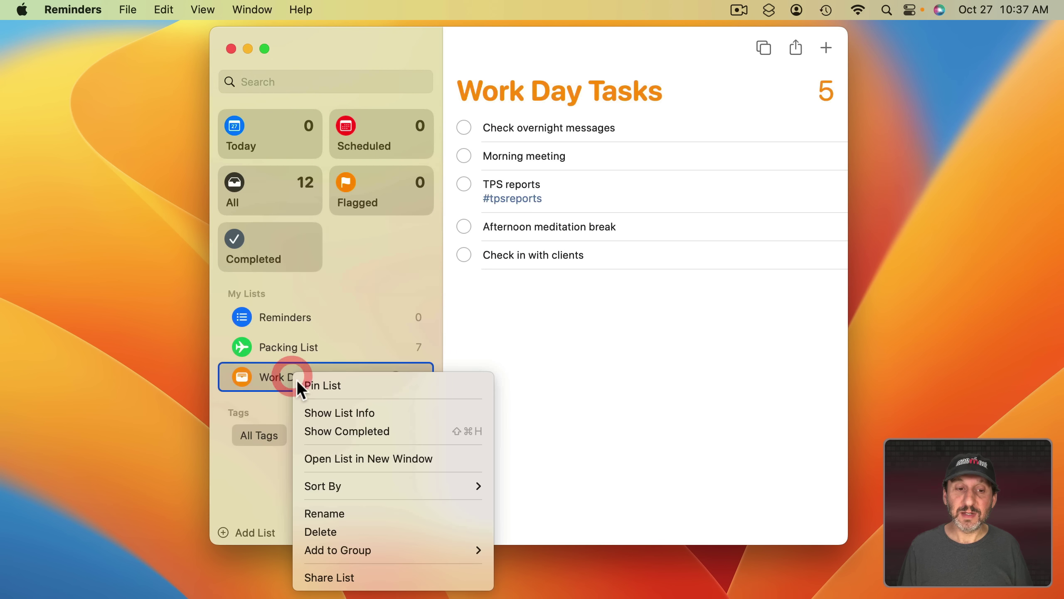
{"action": "left_click", "coordinate": [327, 532]}
{"action": "left_click", "coordinate": [572, 344]}
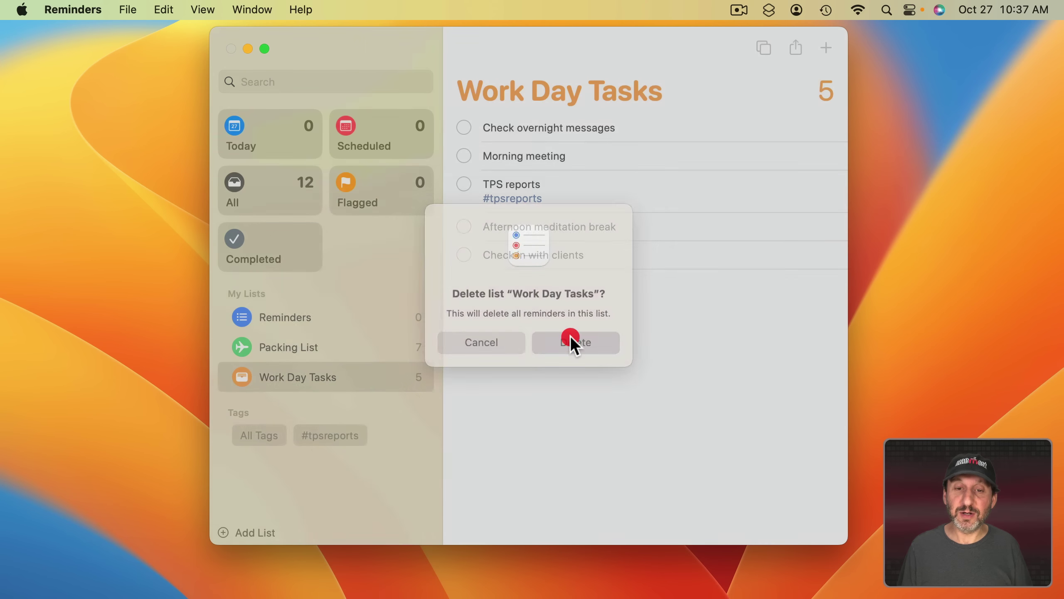
Step: Create a list from the Work Day Tasks template and name it "Work Day Tasks 11/2"
{"action": "left_click", "coordinate": [128, 9]}
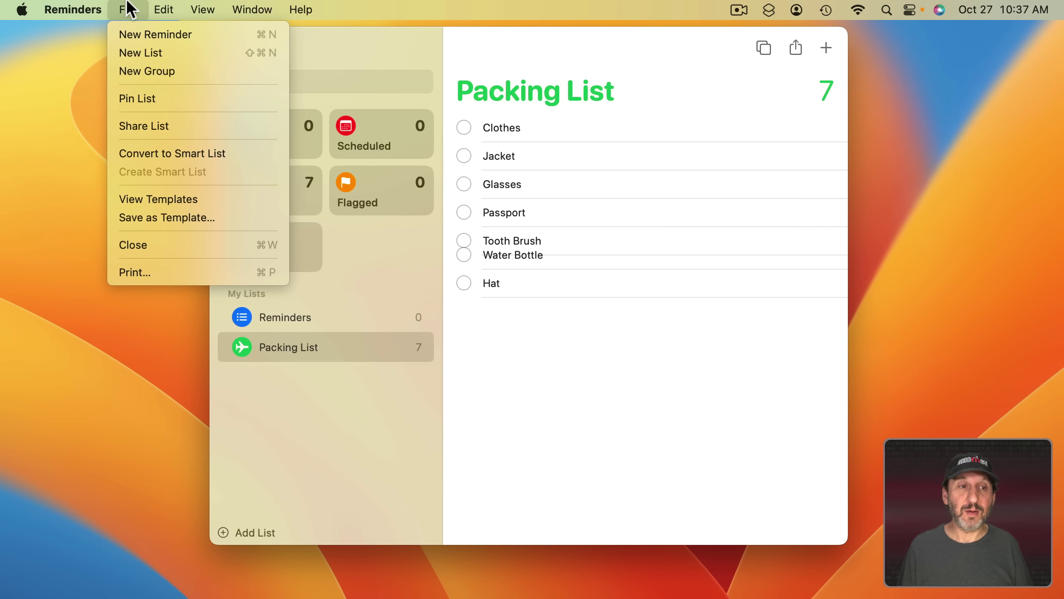
{"action": "left_click", "coordinate": [153, 196]}
{"action": "double_click", "coordinate": [432, 169]}
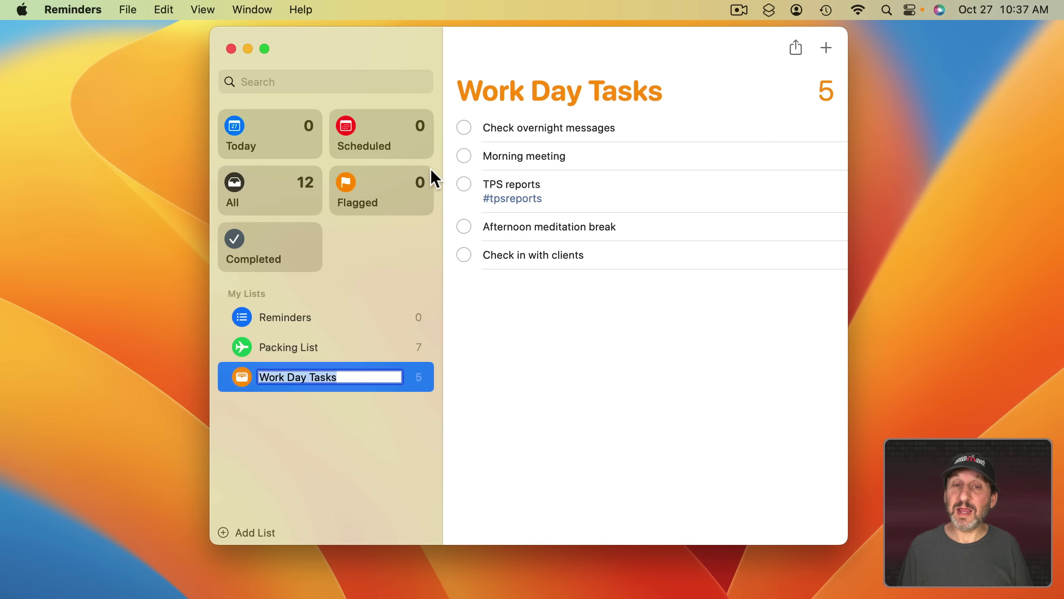
{"action": "left_click", "coordinate": [365, 377]}
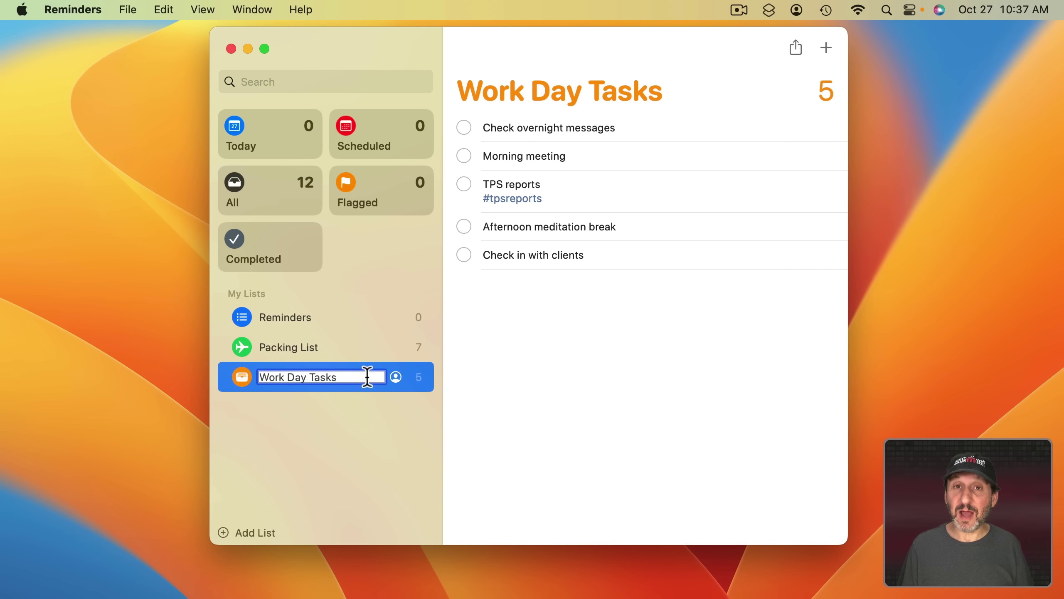
{"action": "type", "text": "11/2"}
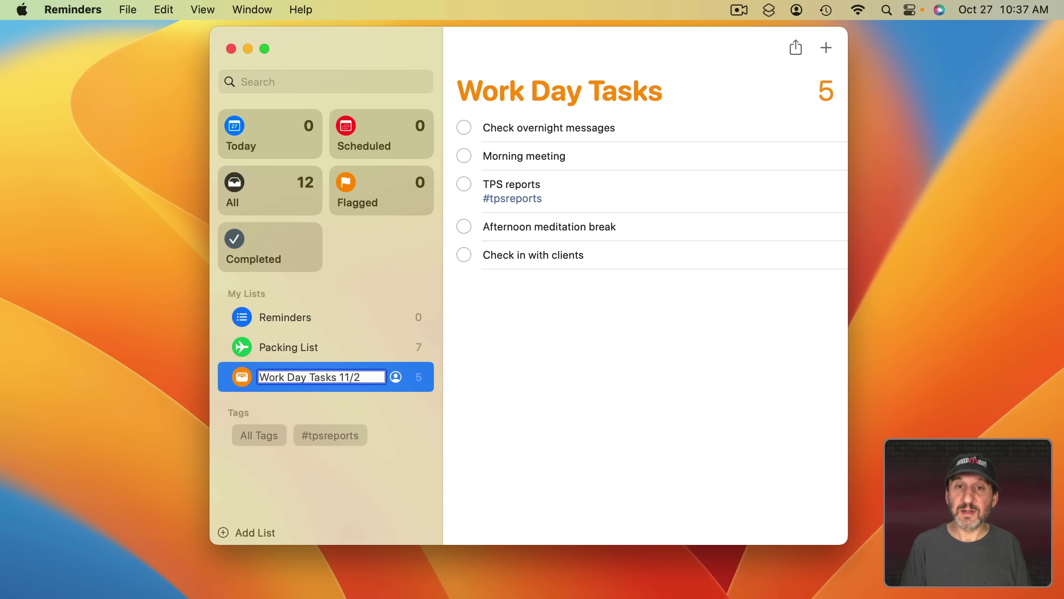
{"action": "key", "text": "Return"}
Step: Mark Check overnight messages, Morning meeting and Afternoon meditation break as completed in the 11/2 list
{"action": "left_click", "coordinate": [463, 127]}
{"action": "left_click", "coordinate": [464, 156]}
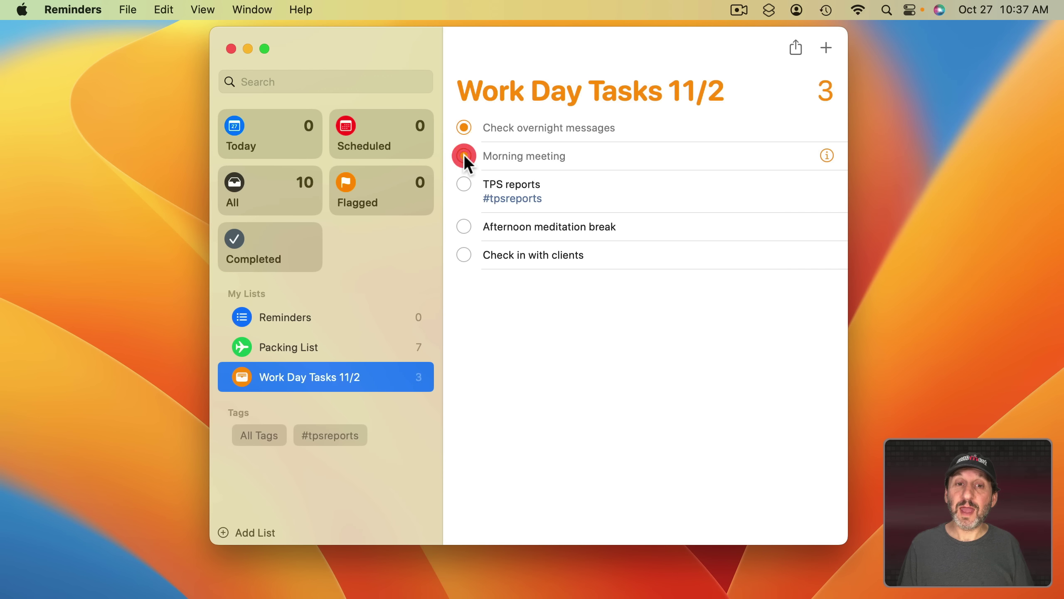
{"action": "left_click", "coordinate": [464, 227]}
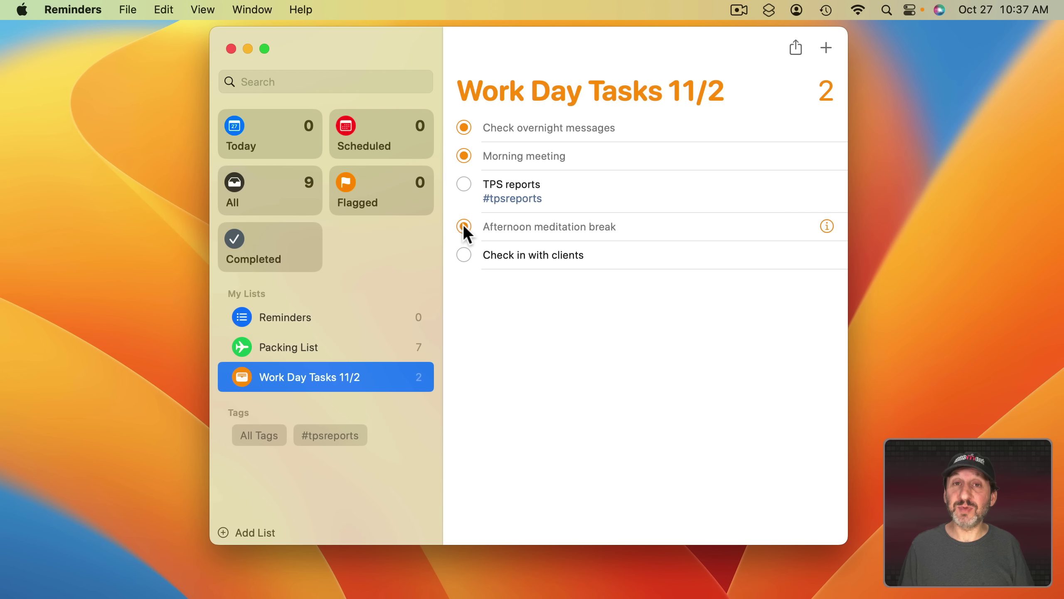
Step: Create another list from the Work Day Tasks template and name it "Work Day Tasks 11/3"
{"action": "left_click", "coordinate": [128, 9]}
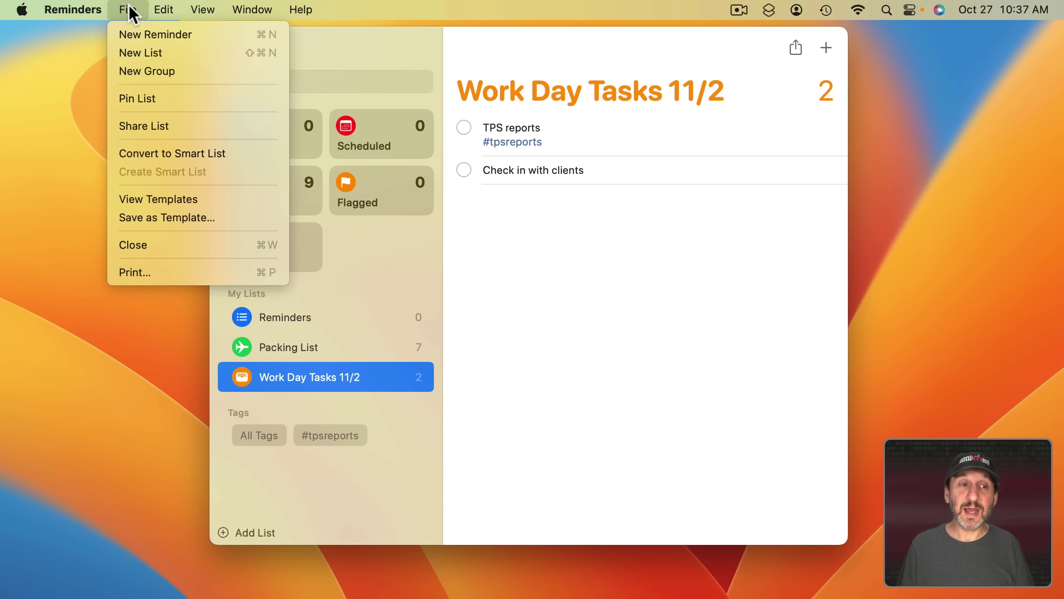
{"action": "left_click", "coordinate": [153, 200]}
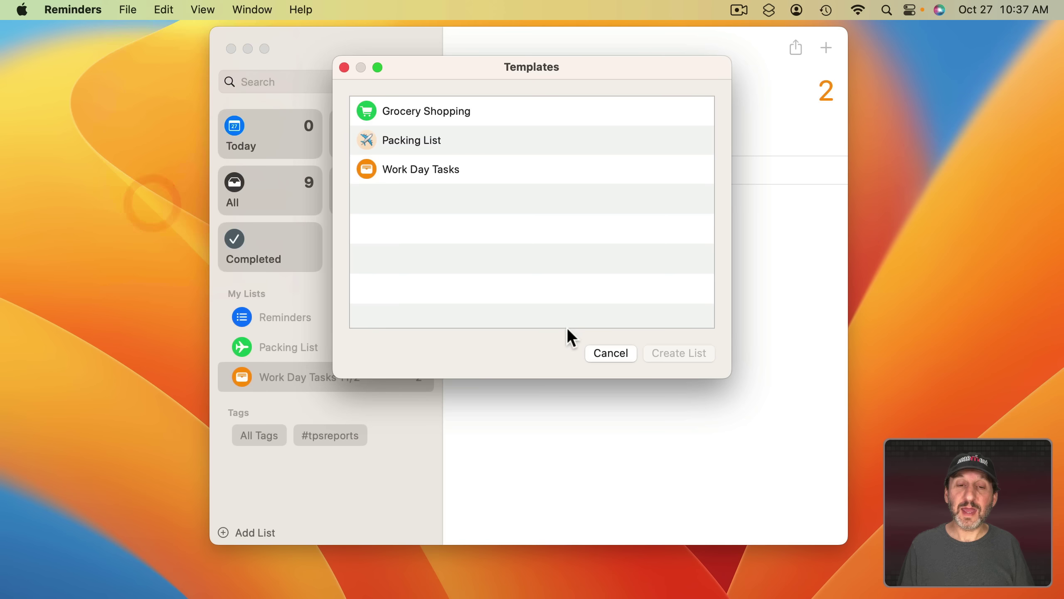
{"action": "double_click", "coordinate": [427, 172]}
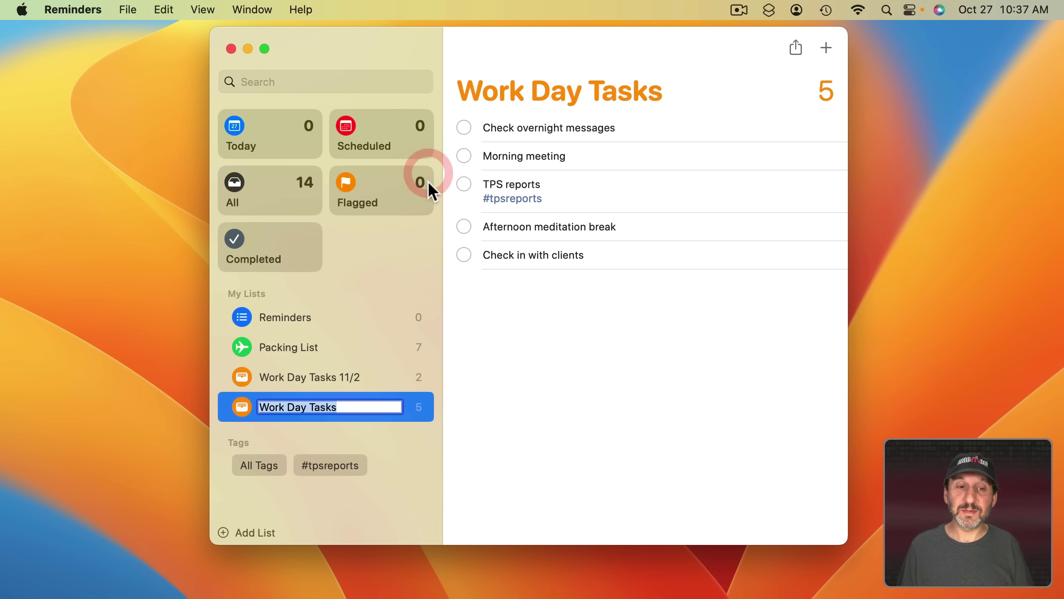
{"action": "left_click", "coordinate": [362, 407]}
{"action": "type", "text": "11/3"}
{"action": "key", "text": "Return"}
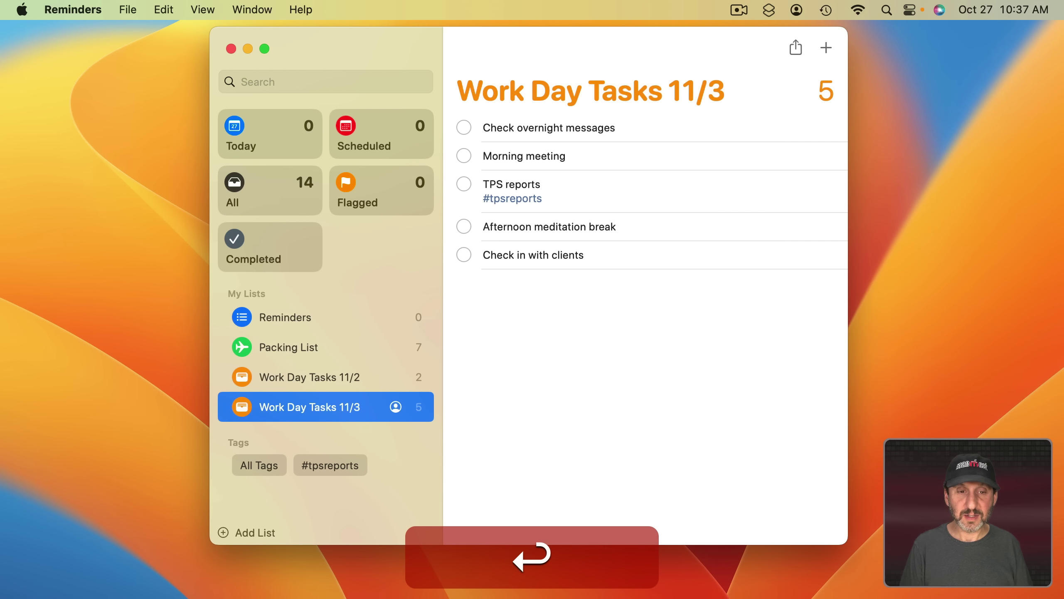
Step: Put the Work Day Tasks 11/2 list into a new group named "Past Days"
{"action": "left_click", "coordinate": [307, 380]}
{"action": "left_click", "coordinate": [127, 9]}
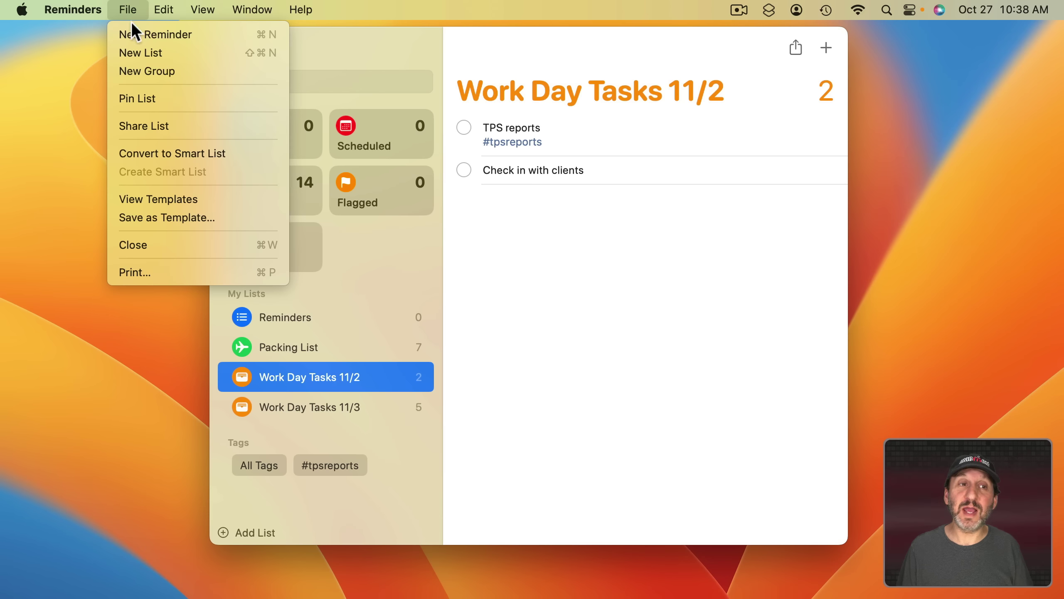
{"action": "left_click", "coordinate": [140, 71]}
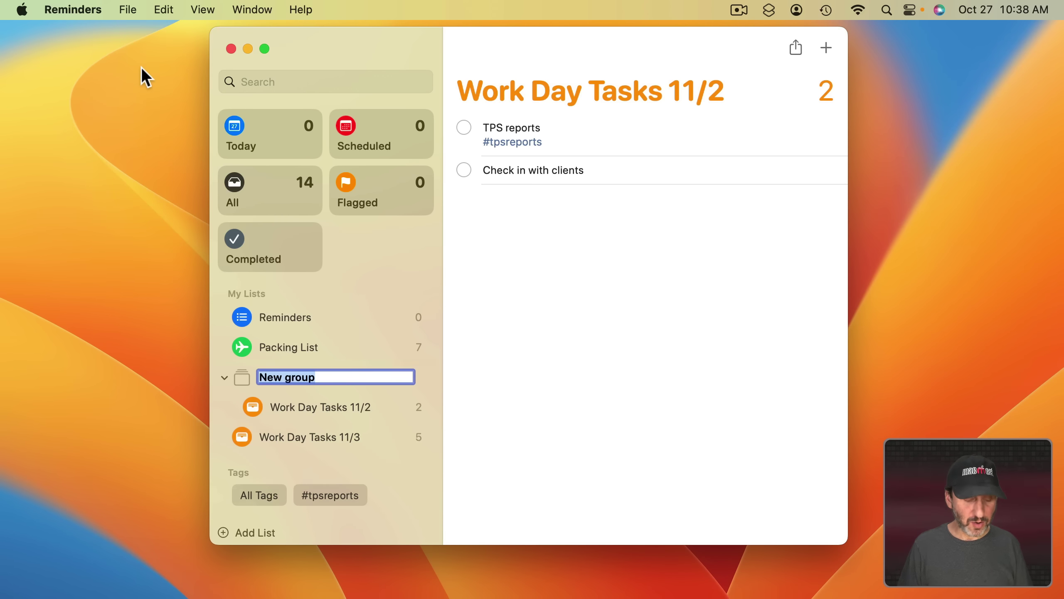
{"action": "type", "text": "Past Days"}
{"action": "key", "text": "Return"}
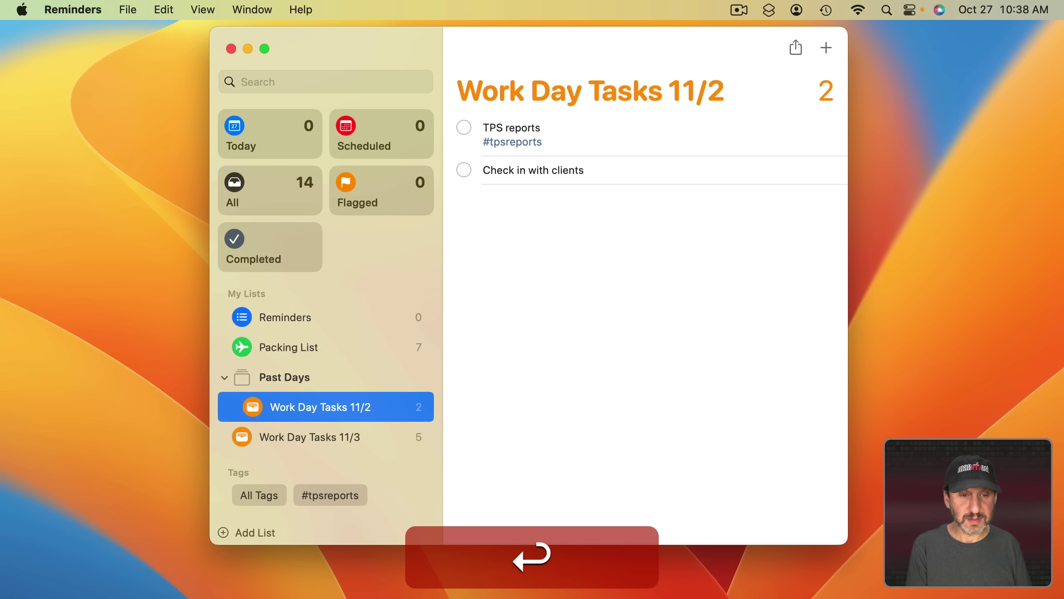
Step: Collapse and re-expand the Past Days group, and view the Work Day Tasks 11/2 list inside it
{"action": "left_click", "coordinate": [224, 377]}
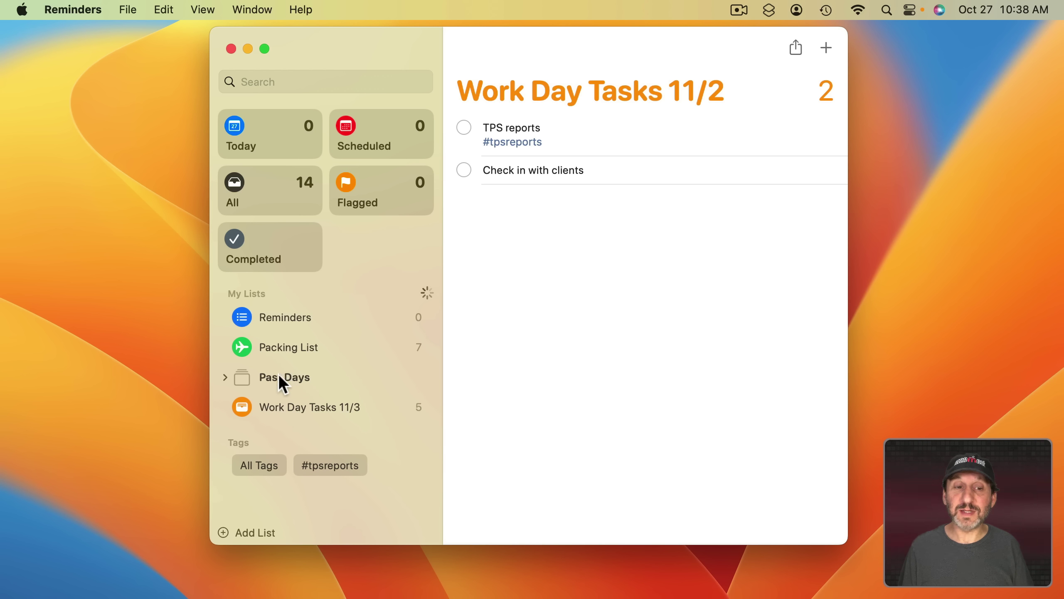
{"action": "left_click", "coordinate": [225, 377]}
{"action": "left_click", "coordinate": [318, 405]}
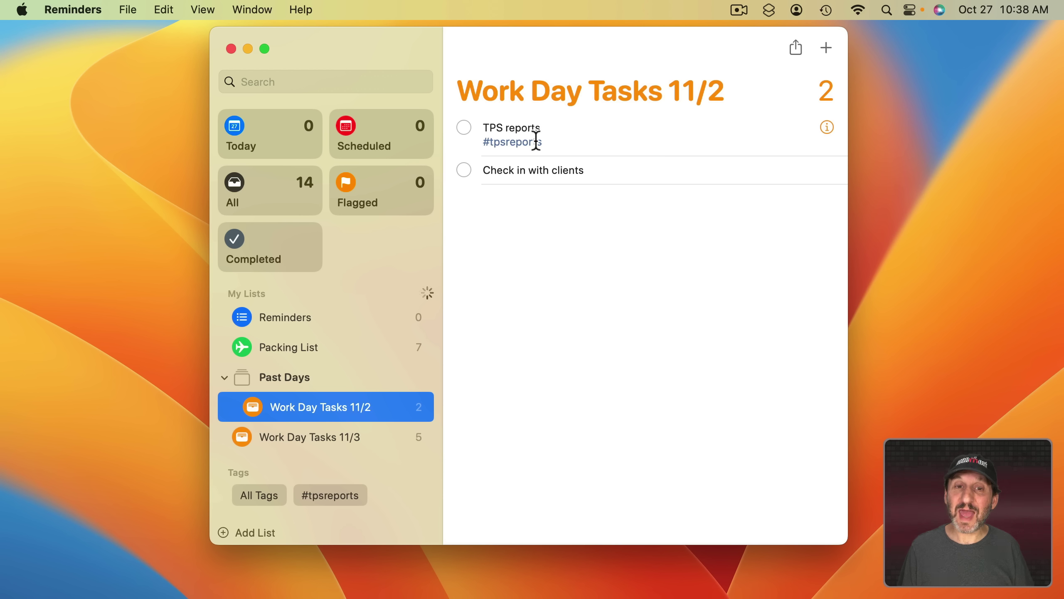
Step: View the Work Day Tasks 11/3 list and the reminders tagged #tpsreports across all lists
{"action": "left_click", "coordinate": [307, 436]}
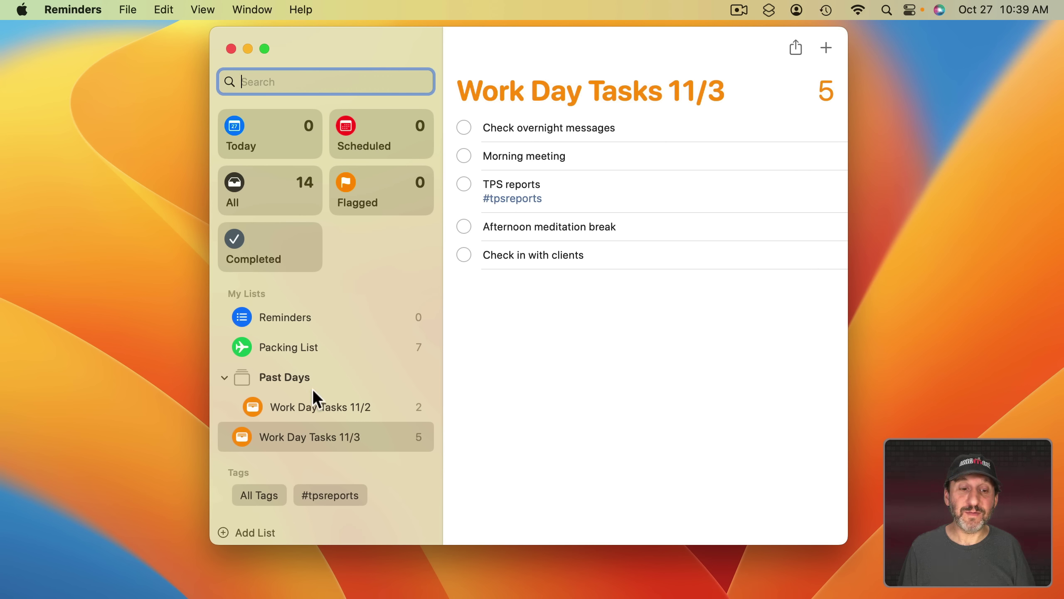
{"action": "left_click", "coordinate": [331, 496]}
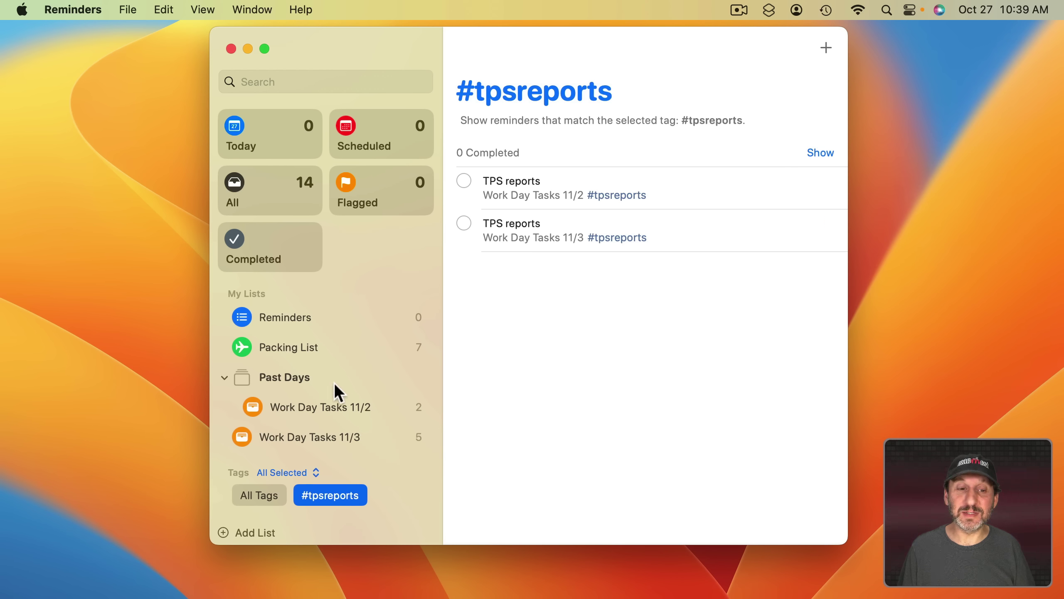
Step: Mark TPS reports as completed in the Work Day Tasks 11/2 list
{"action": "left_click", "coordinate": [321, 410]}
{"action": "left_click", "coordinate": [464, 157]}
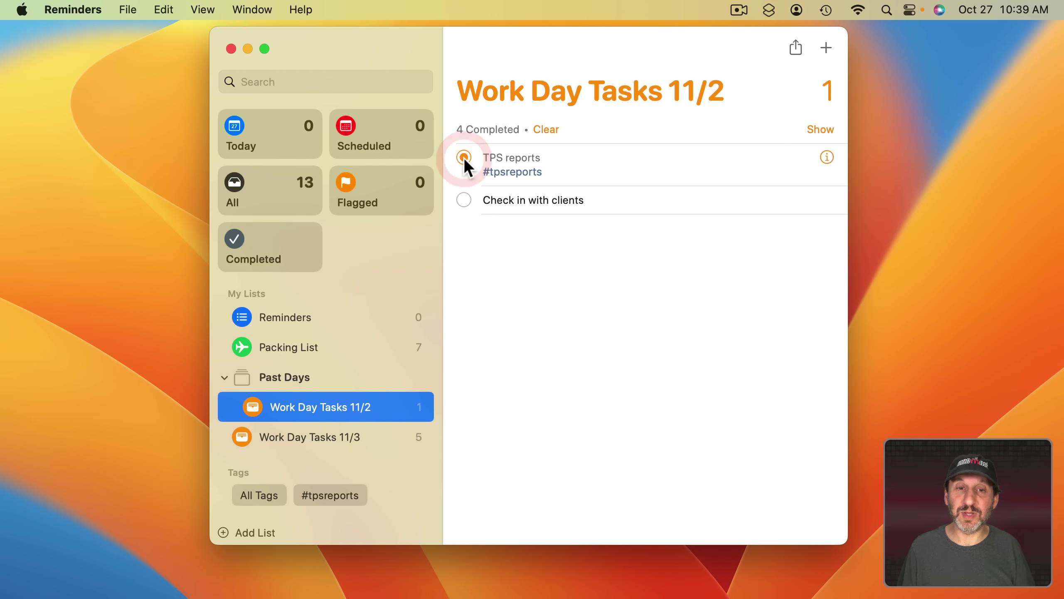
Step: Show the reminders tagged #tpsreports including completed ones, and return to the Work Day Tasks 11/3 list
{"action": "left_click", "coordinate": [332, 493]}
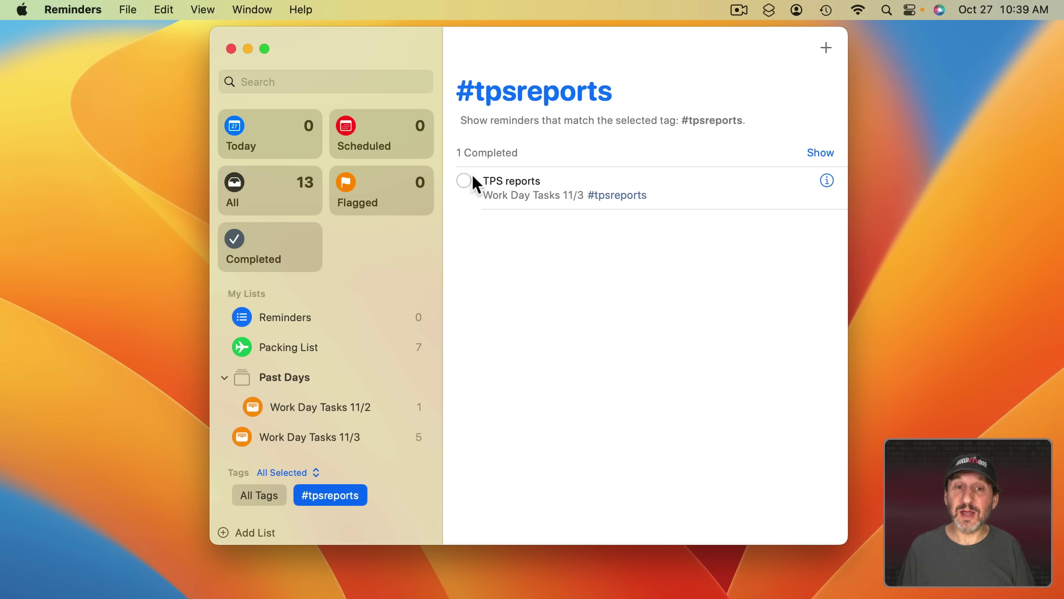
{"action": "left_click", "coordinate": [823, 155]}
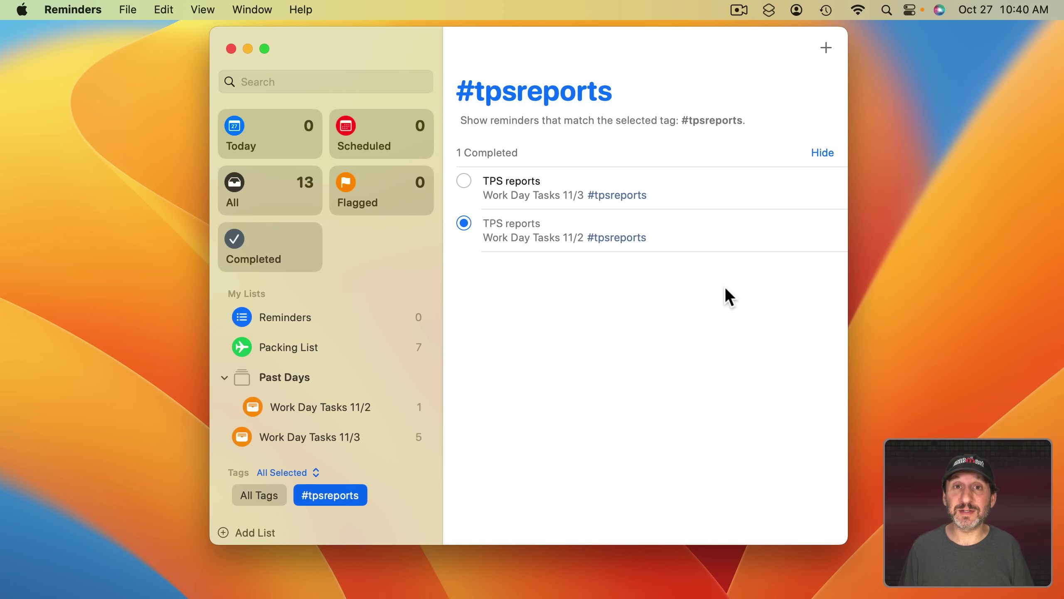
{"action": "left_click", "coordinate": [308, 439]}
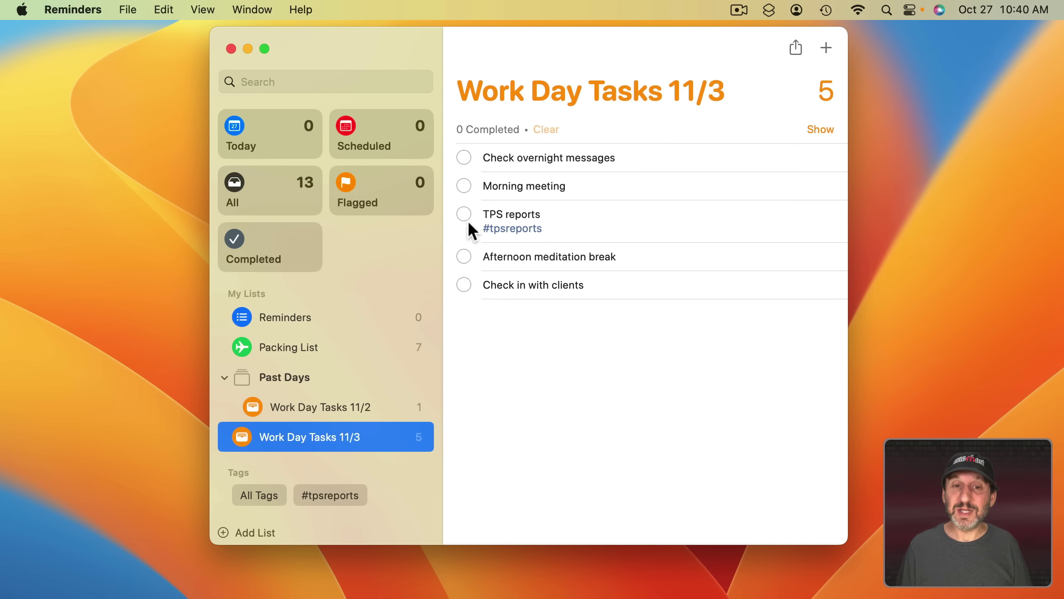